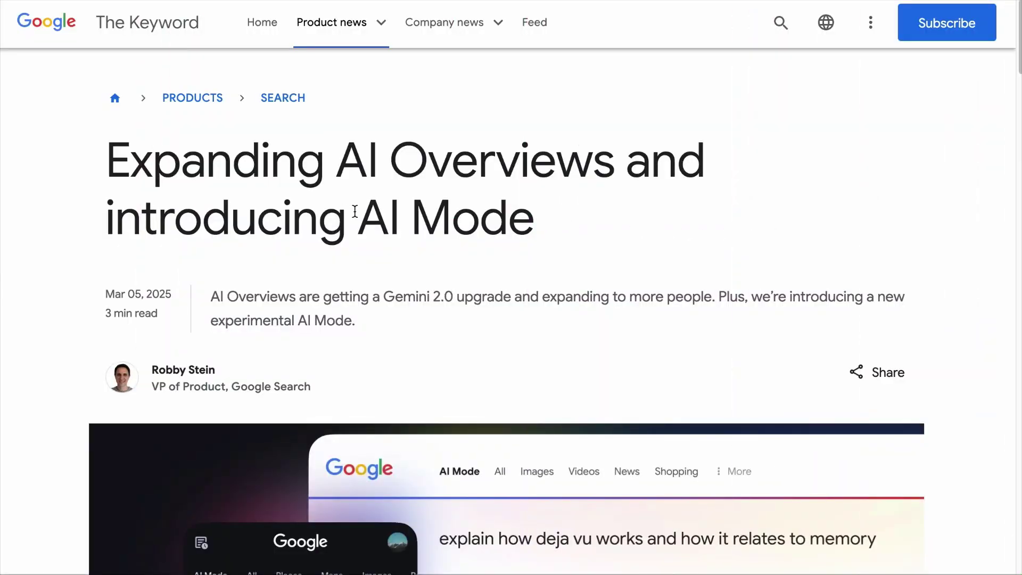
- Highlight 'AI Mode' and the query fan-out phrase in the blog post, then clear the highlights
left_click_drag(356, 216, 529, 219)
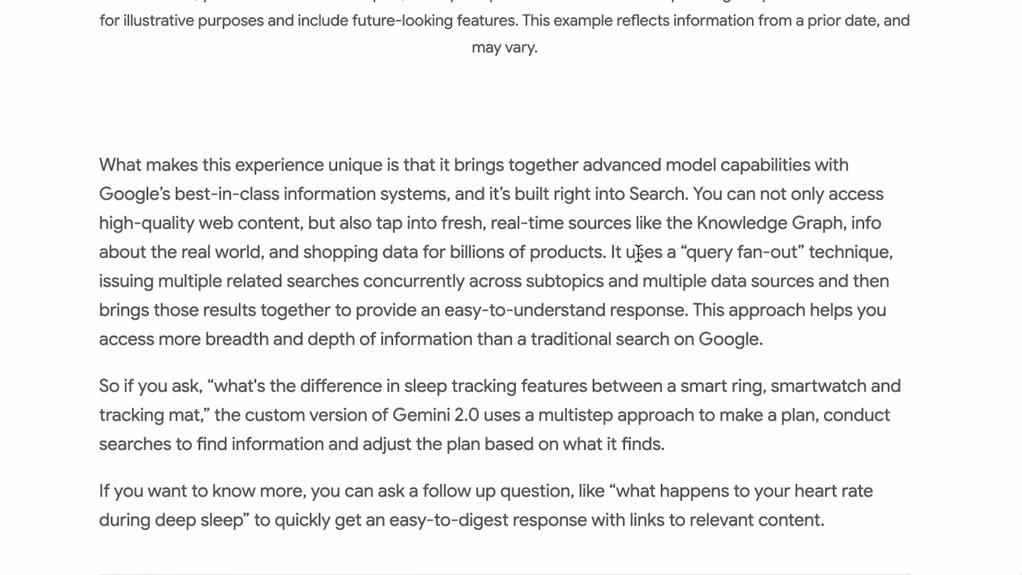
left_click_drag(615, 254, 894, 260)
left_click(98, 281)
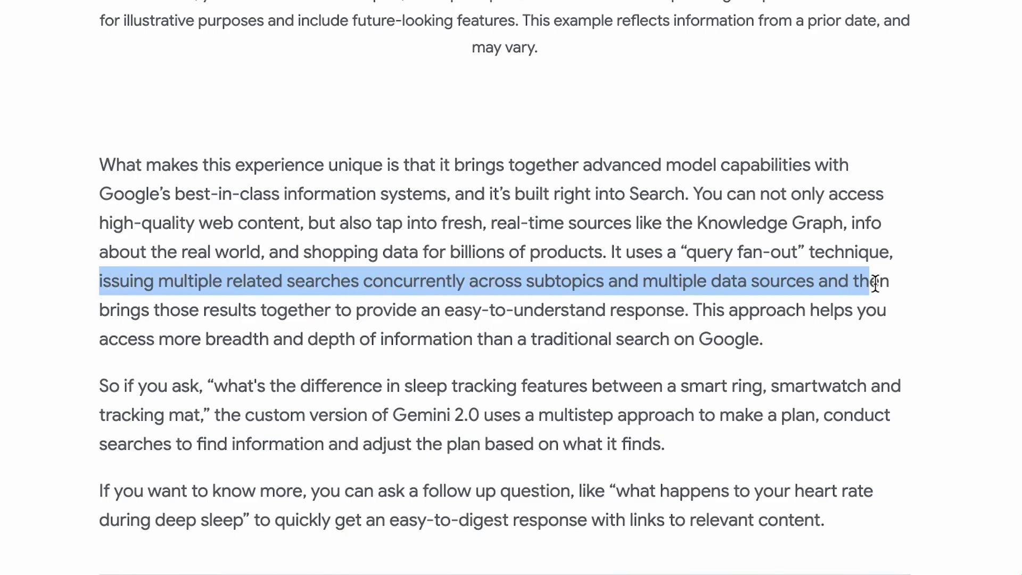
left_click(103, 308)
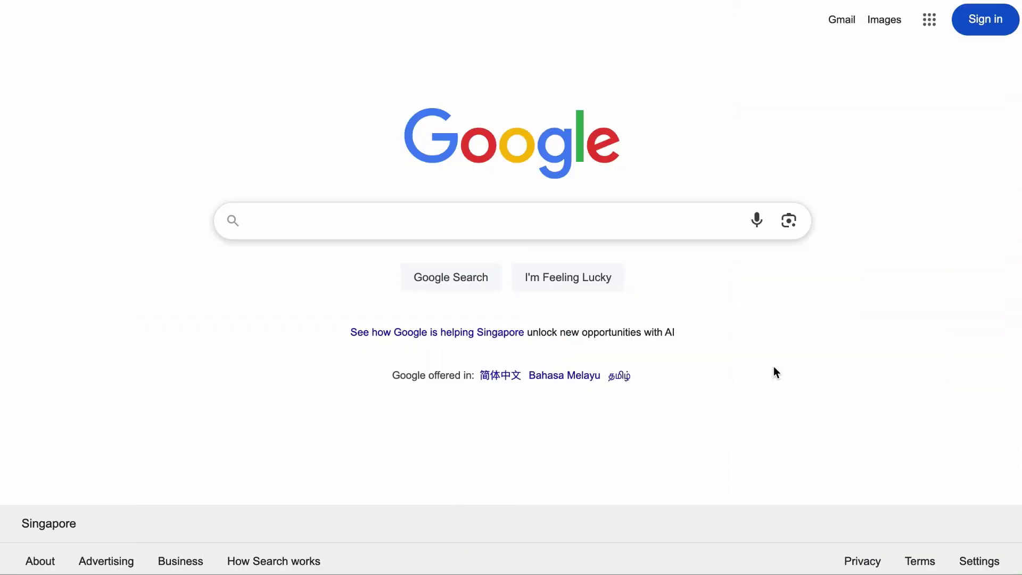
- Check autocomplete for 'how to lose weight' followed by a, b, c, d, f and z in turn
left_click(584, 221)
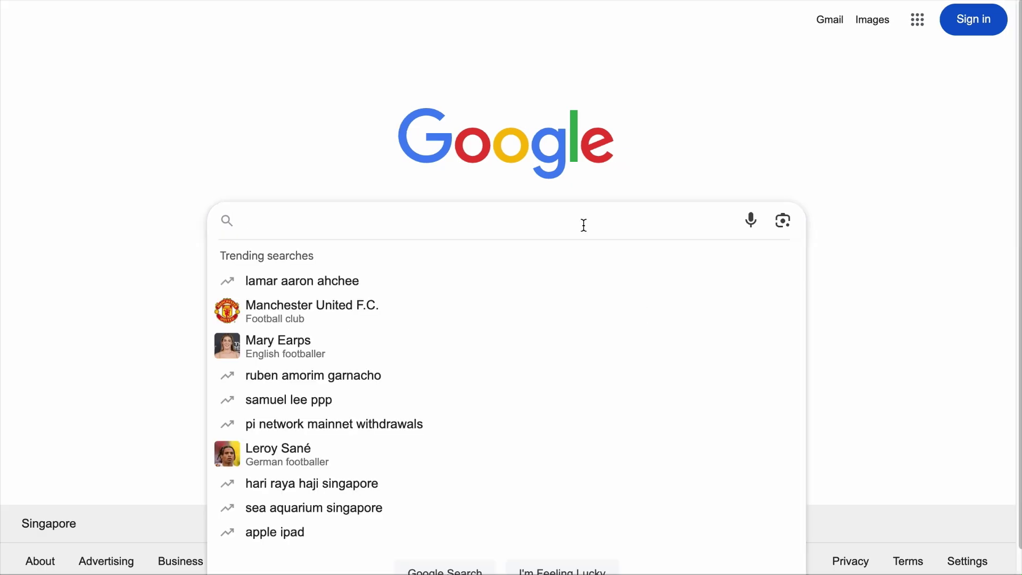
type("how to lose weight")
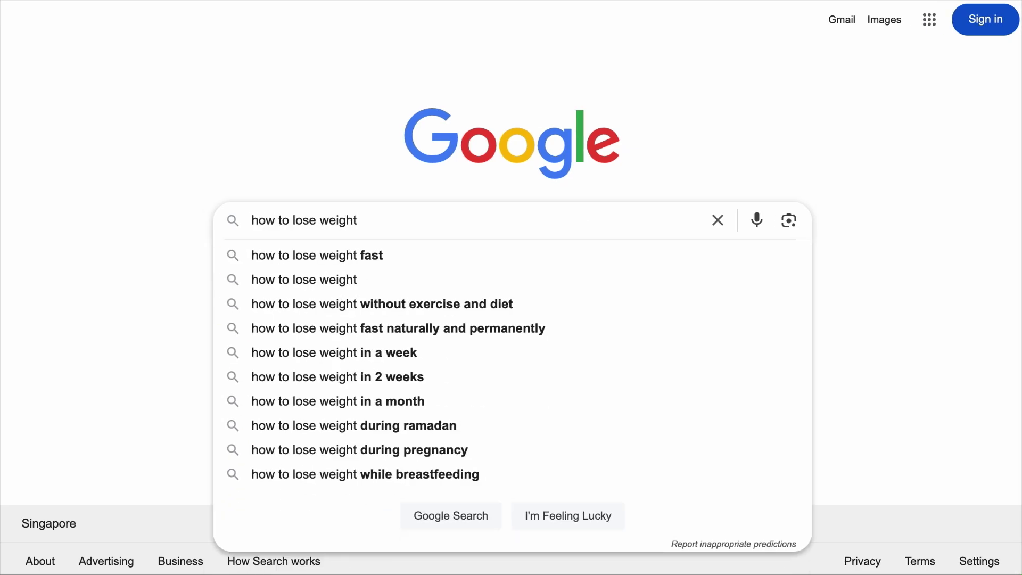
type(" a")
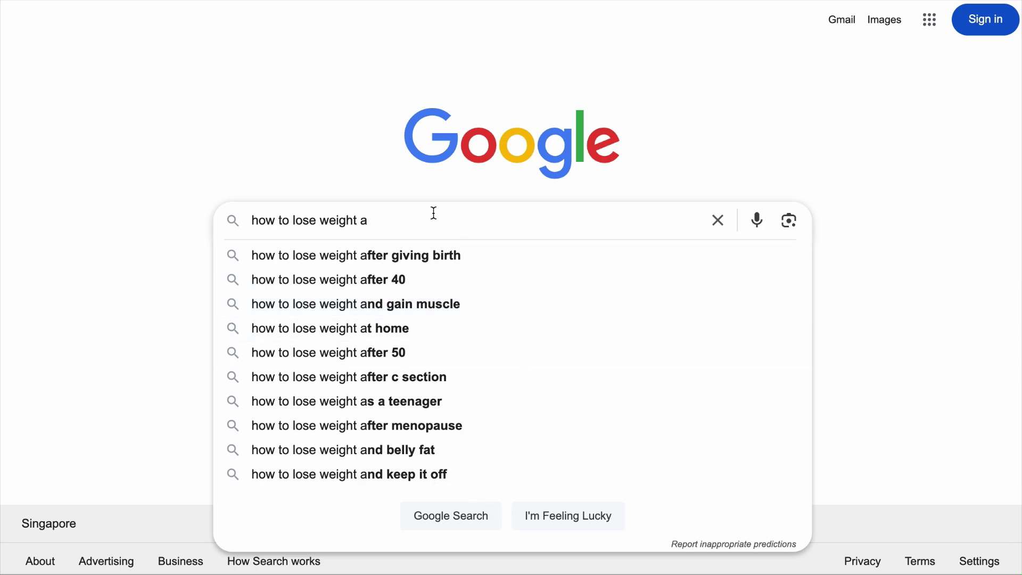
key("BackSpace")
type("b")
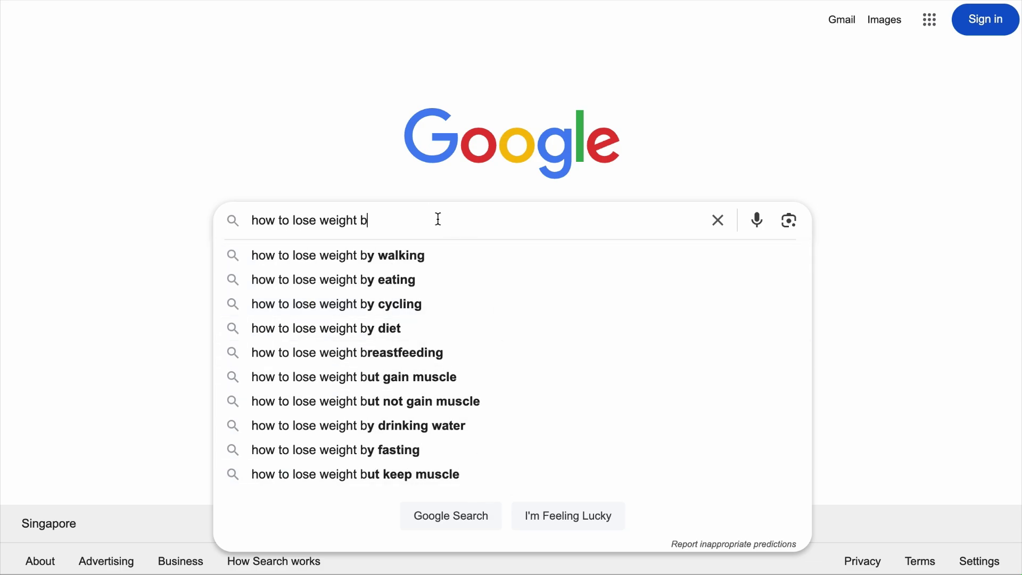
key("BackSpace")
type("c")
key("BackSpace")
type("d")
key("BackSpace")
type("f")
key("BackSpace")
type("z")
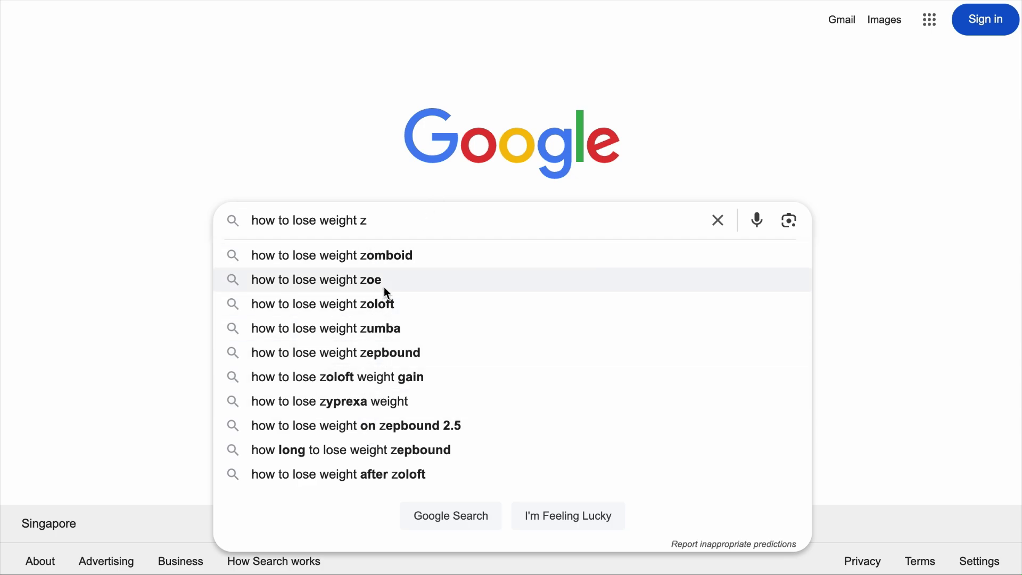
key("BackSpace")
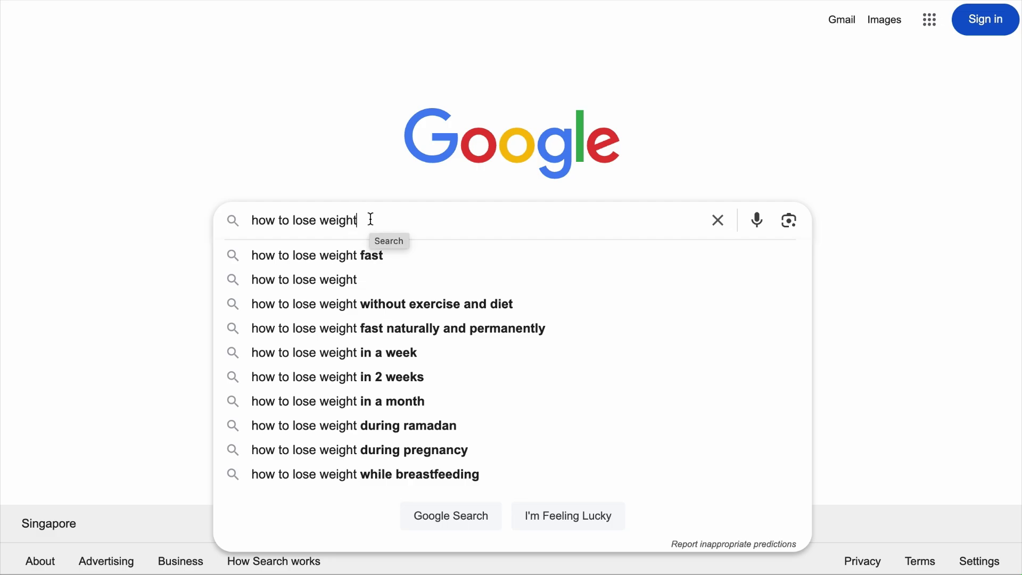
- Insert '* ' before 'lose' and try letters a, b, c, d, e, f, z after the wildcard
left_click(290, 220)
type("*")
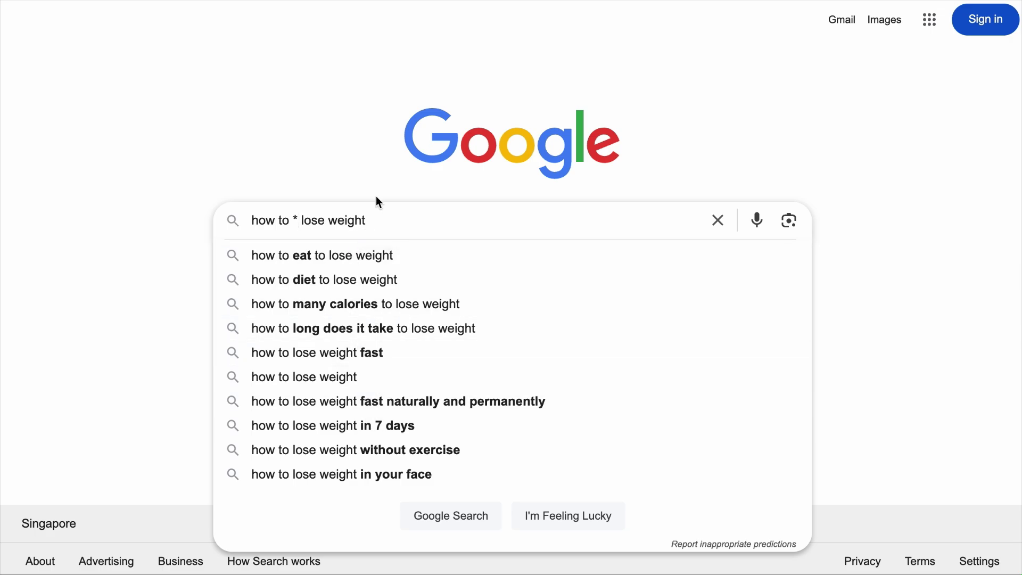
left_click(298, 221)
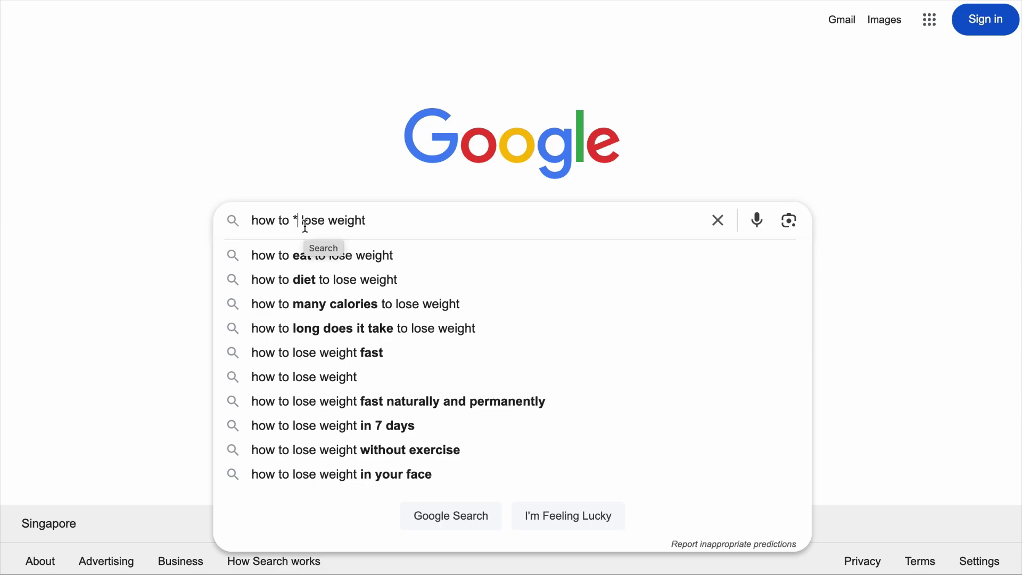
type("a")
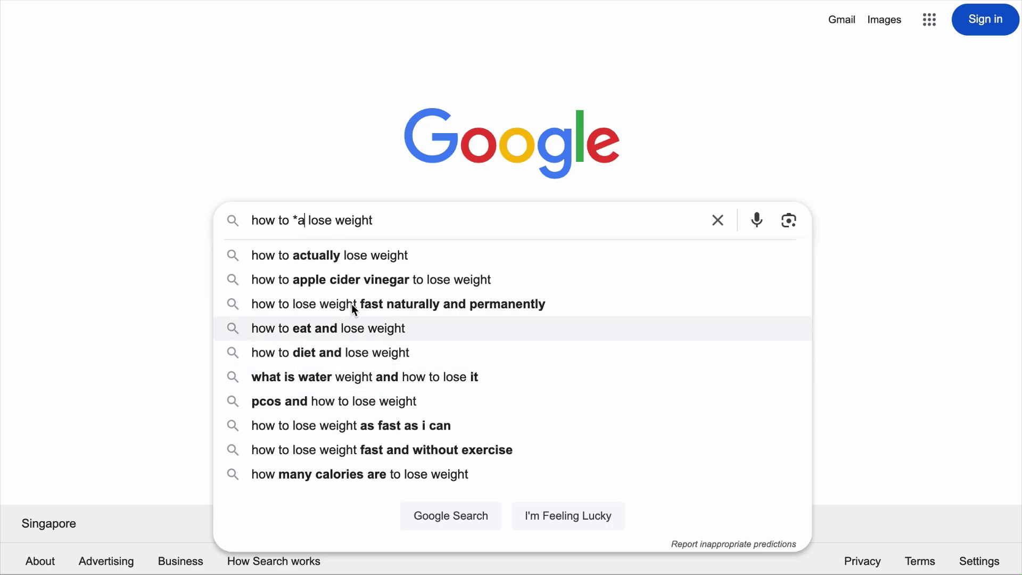
key("BackSpace")
type("b")
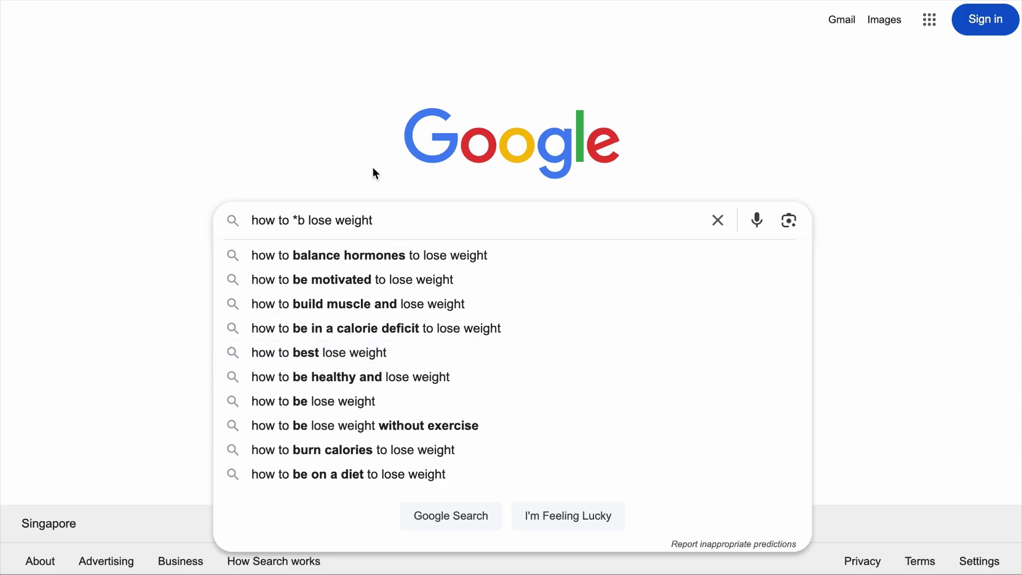
key("BackSpace")
type("c")
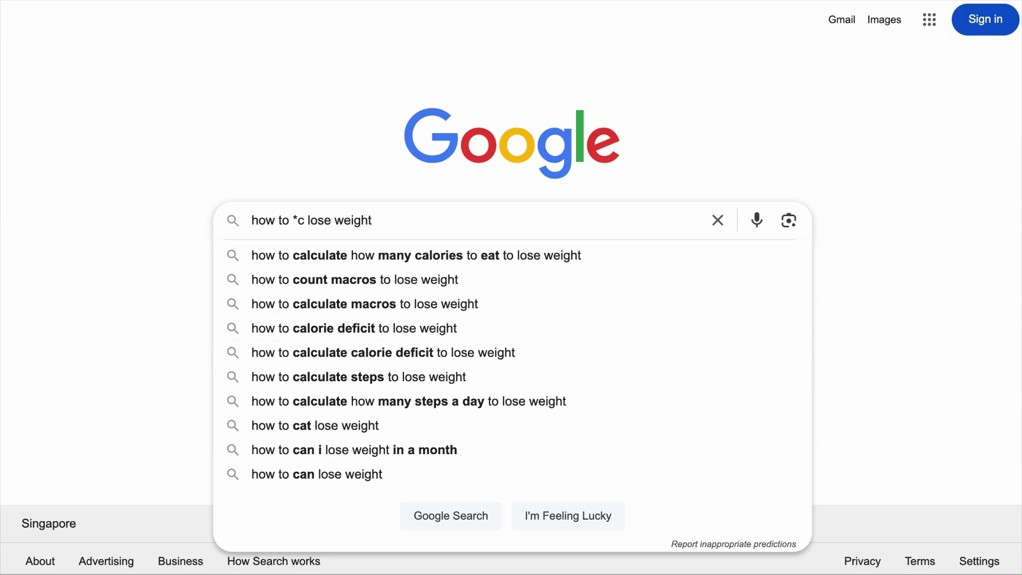
key("BackSpace")
type("d")
key("BackSpace")
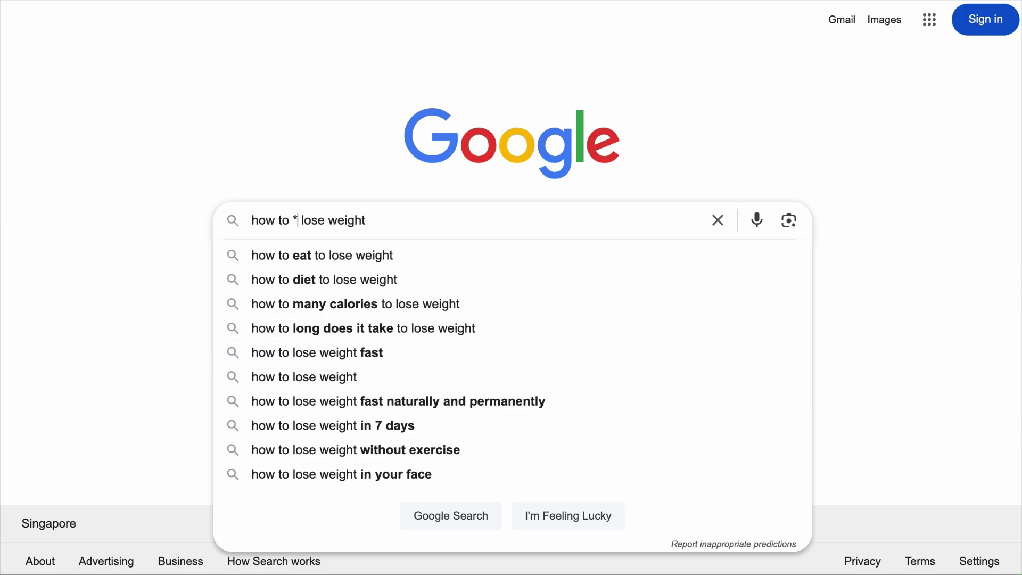
type("e")
key("BackSpace")
type("f")
key("BackSpace")
type("z")
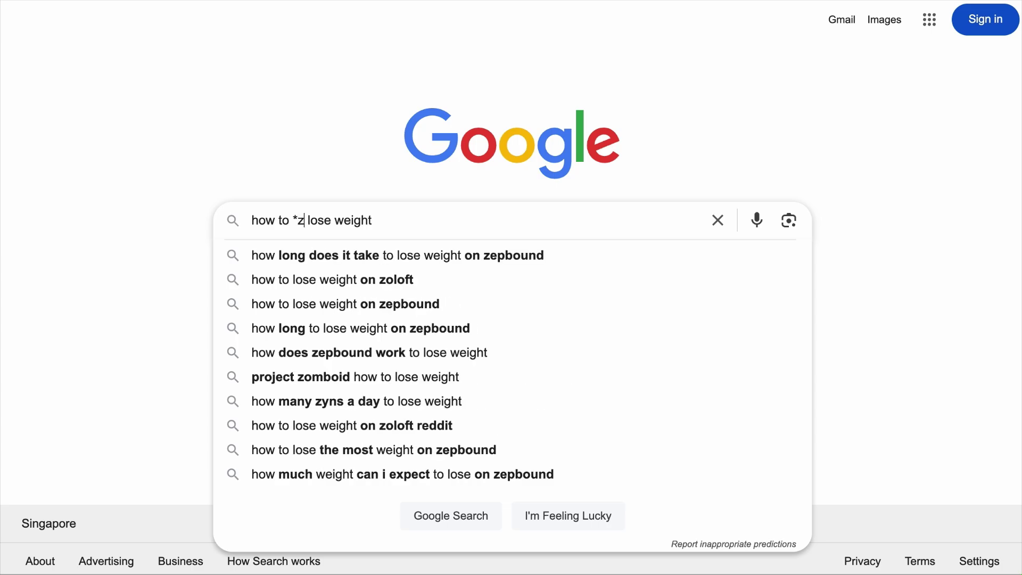
- Replace the query with 'weight loss tips for', try trailing letters, then insert '*a' before 'tips'
key("Escape")
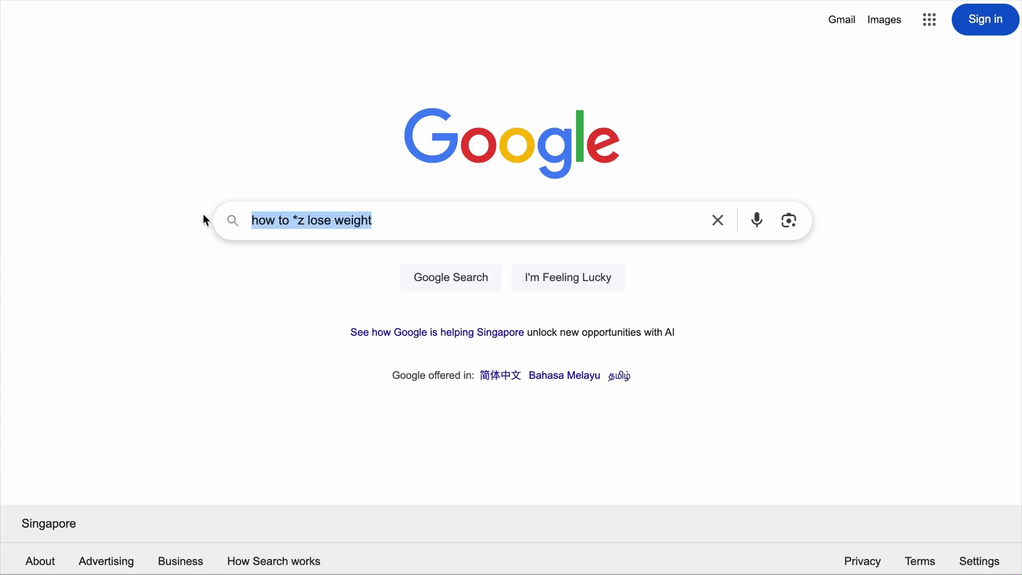
key("BackSpace")
type("weight loss tips for a")
key("BackSpace")
type("b")
key("BackSpace")
type("c")
key("BackSpace")
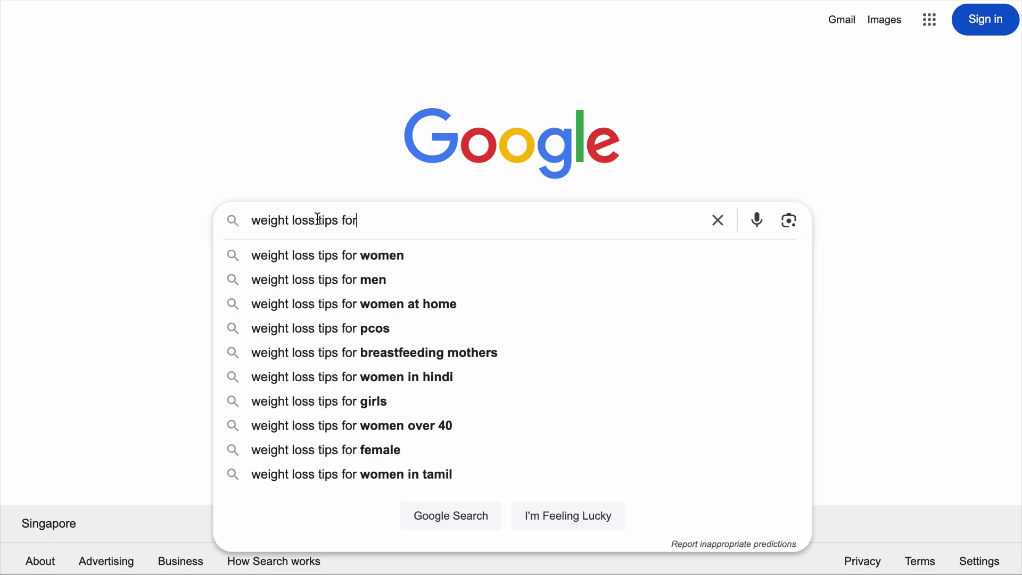
left_click(317, 219)
type("*")
key("Left")
type("a")
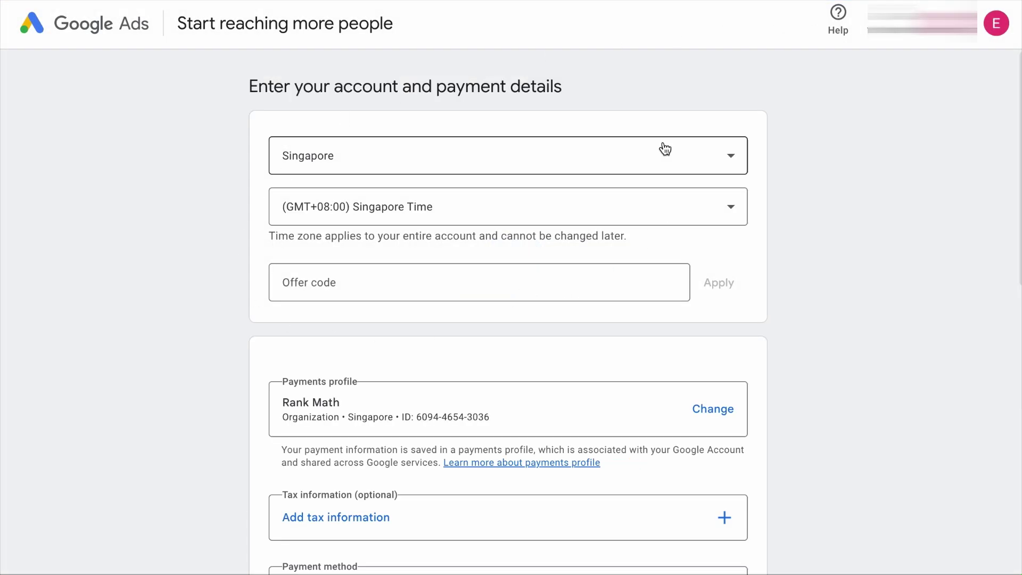
scroll(825, 222, "down", 3)
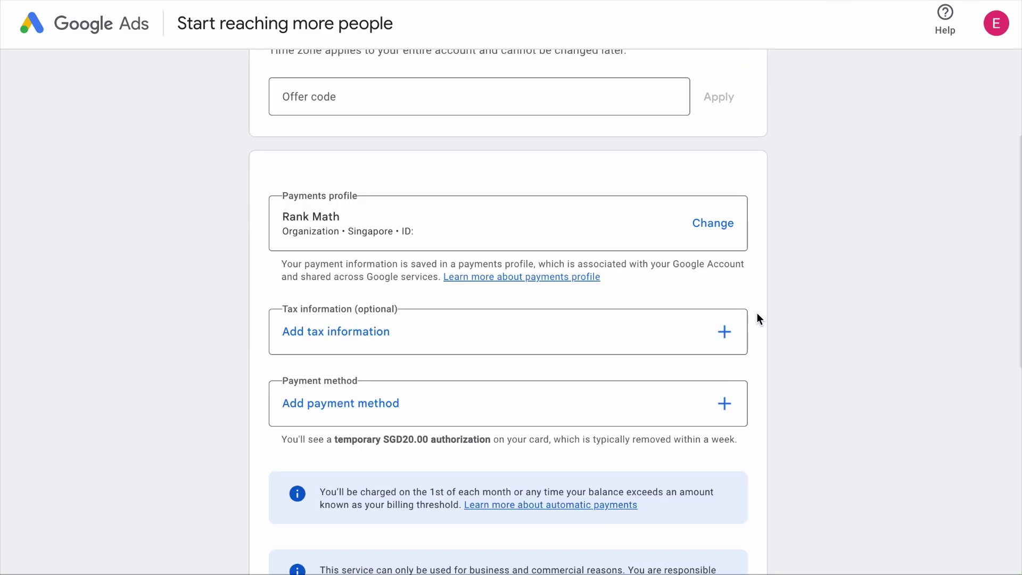
- Pick credit or debit card as the payment method, then go to Tools > Planning > Keyword Planner
left_click(725, 397)
left_click(445, 310)
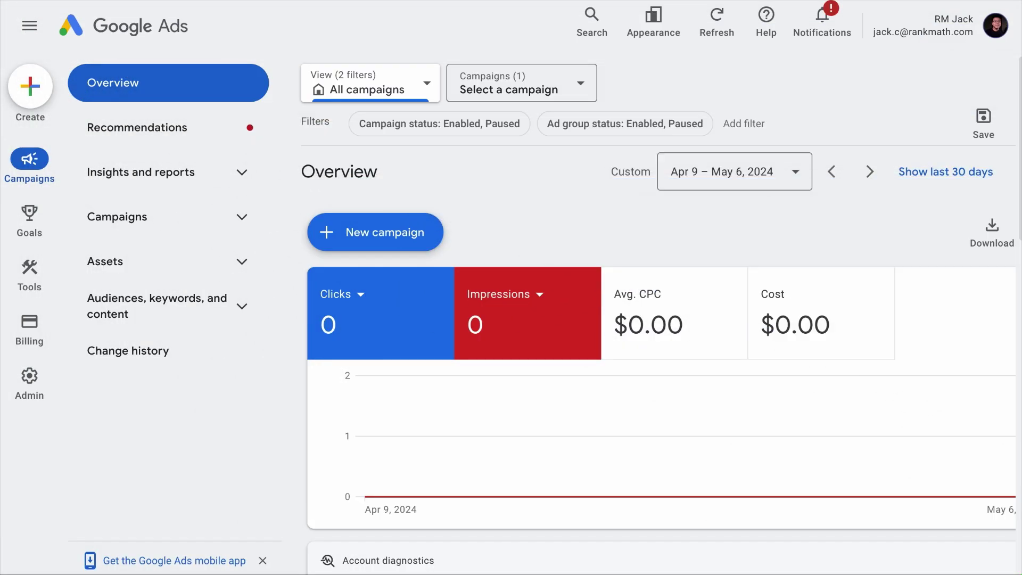
mouse_move(29, 274)
left_click(200, 83)
left_click(168, 130)
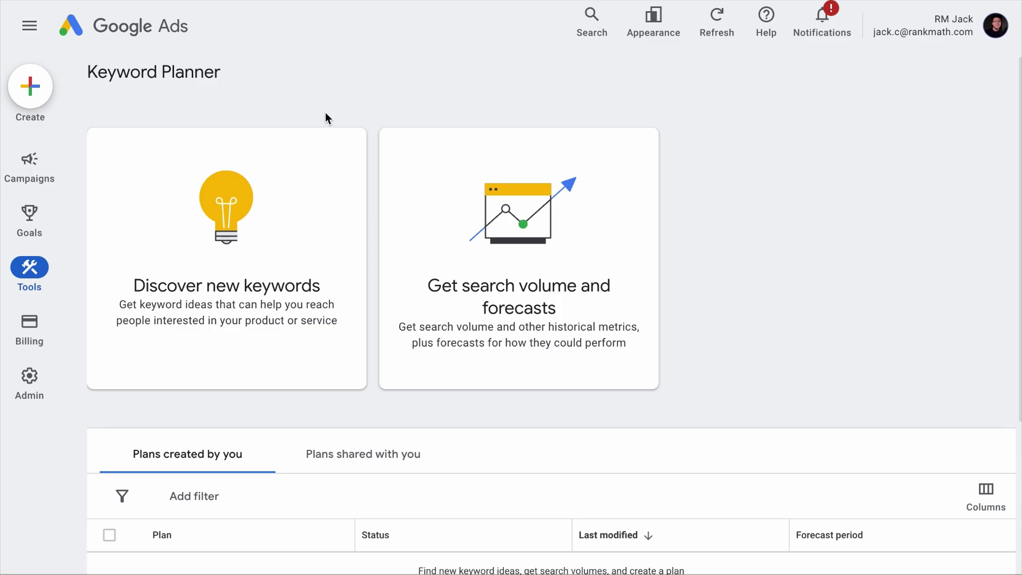
- Discover keywords for 'WordPress Plugins For' and remove Singapore so all locations are targeted
left_click(263, 236)
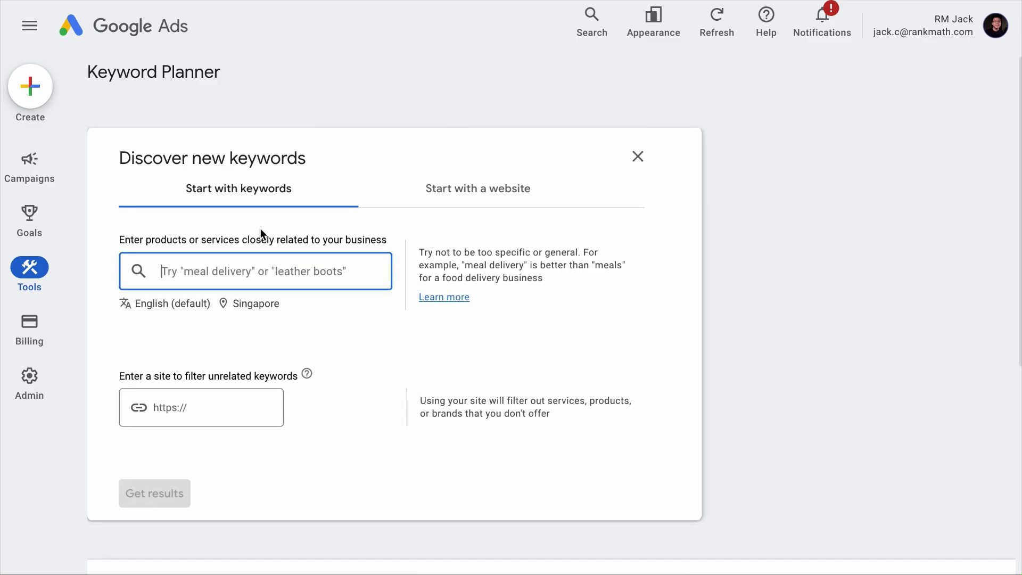
type("W")
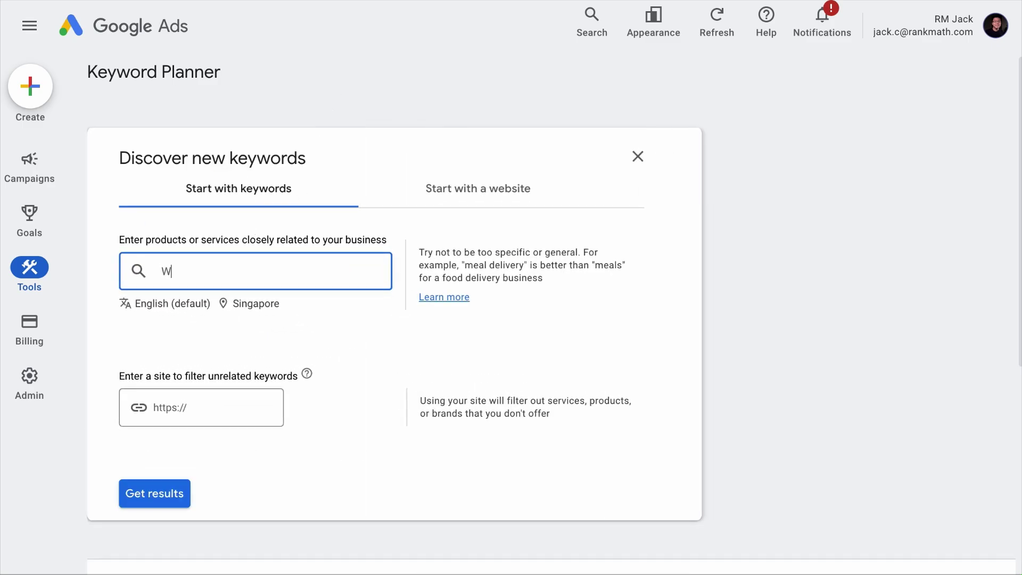
type("ougins For")
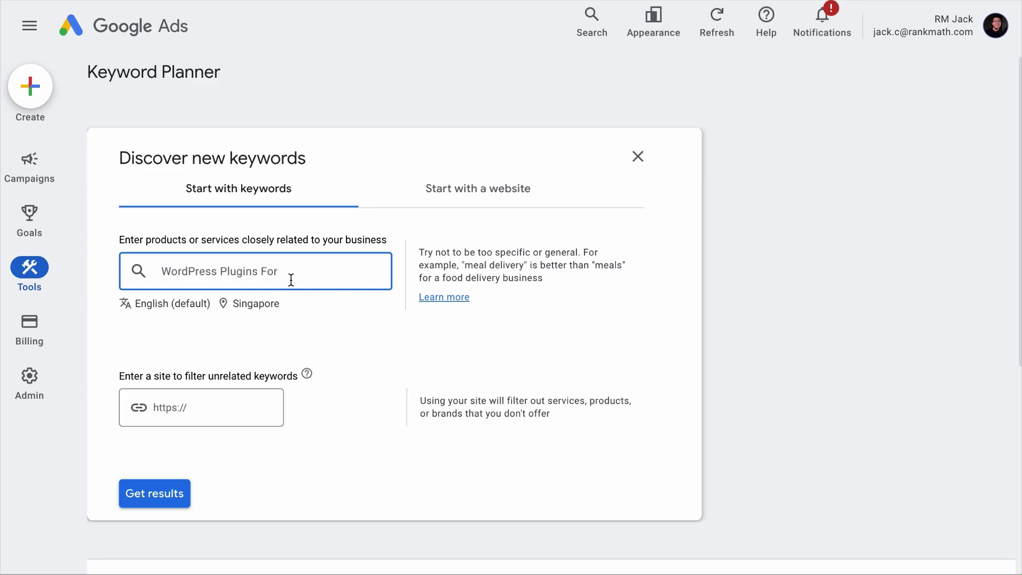
left_click(388, 333)
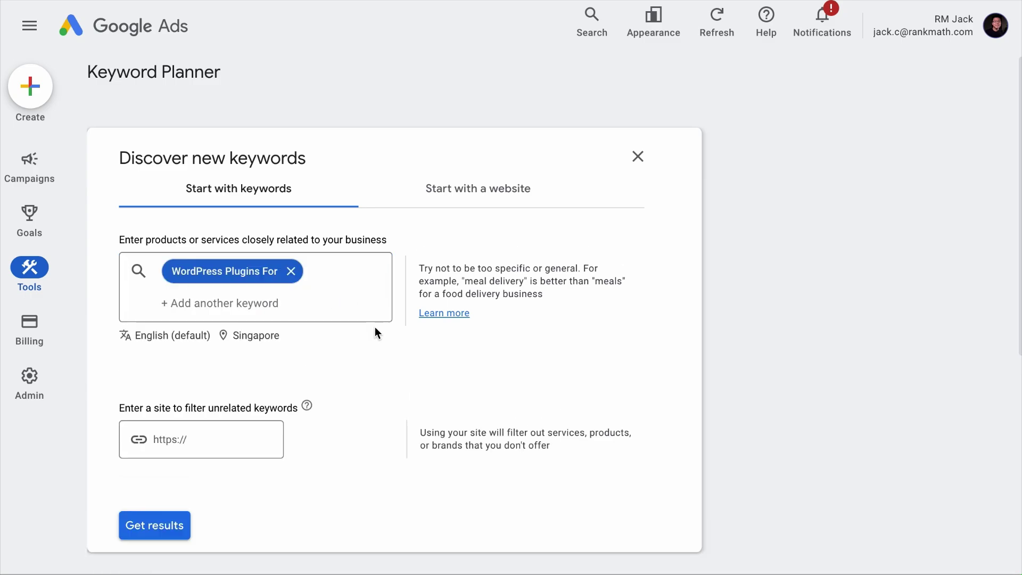
left_click(272, 335)
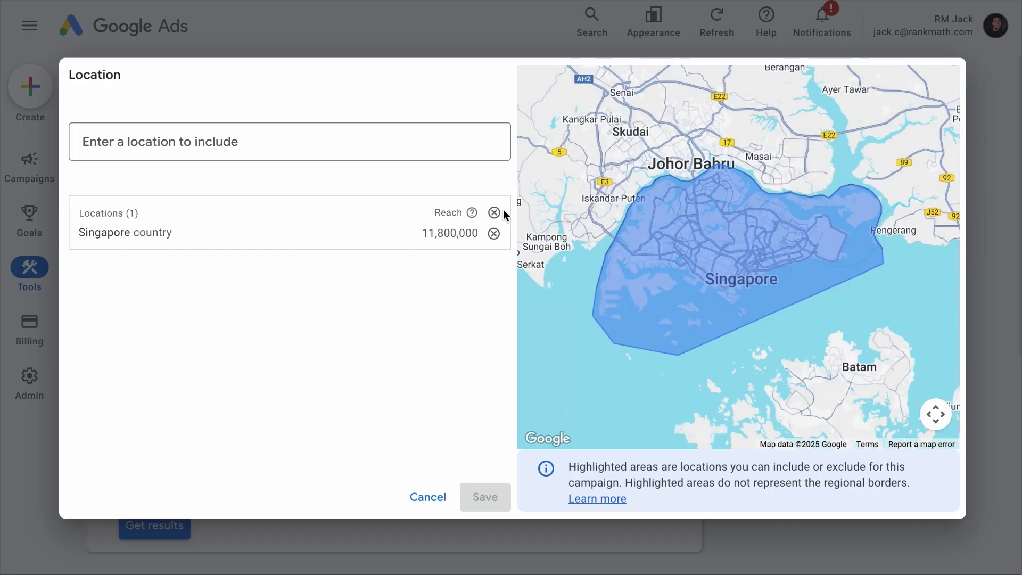
left_click(494, 213)
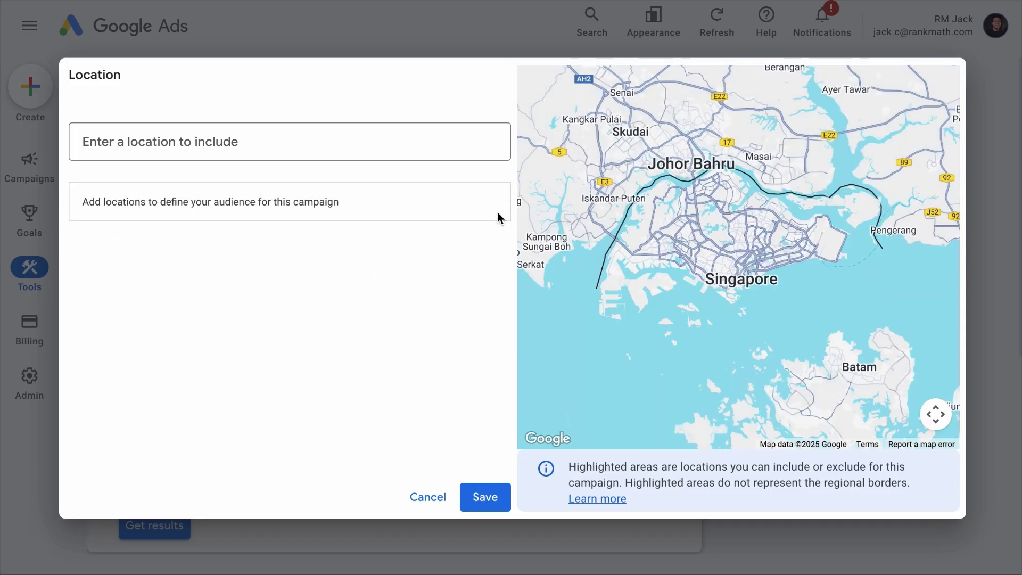
left_click(490, 490)
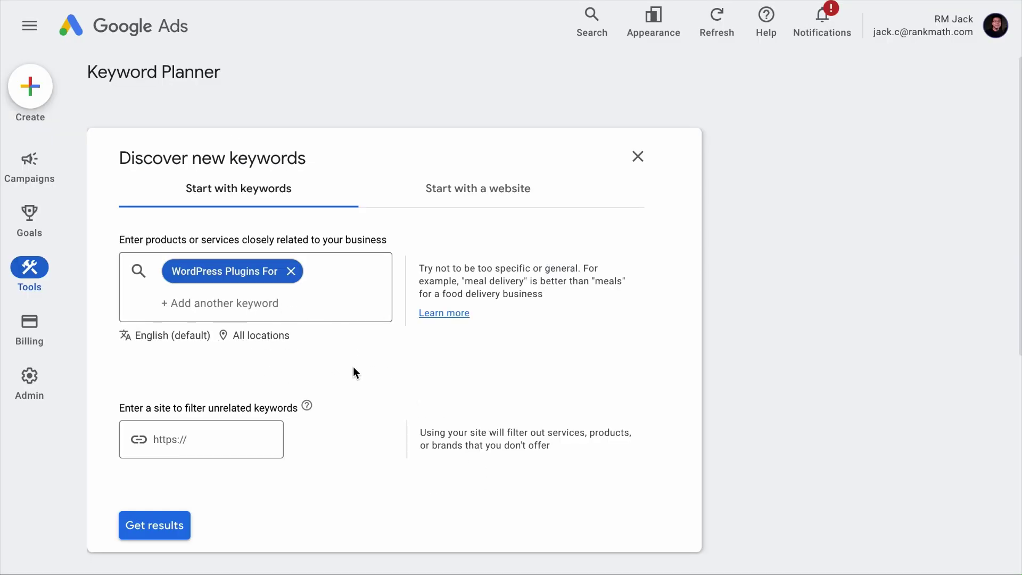
- Get the 1,584 keyword ideas for 'WordPress Plugins For' and download them to Google Sheets
left_click(154, 524)
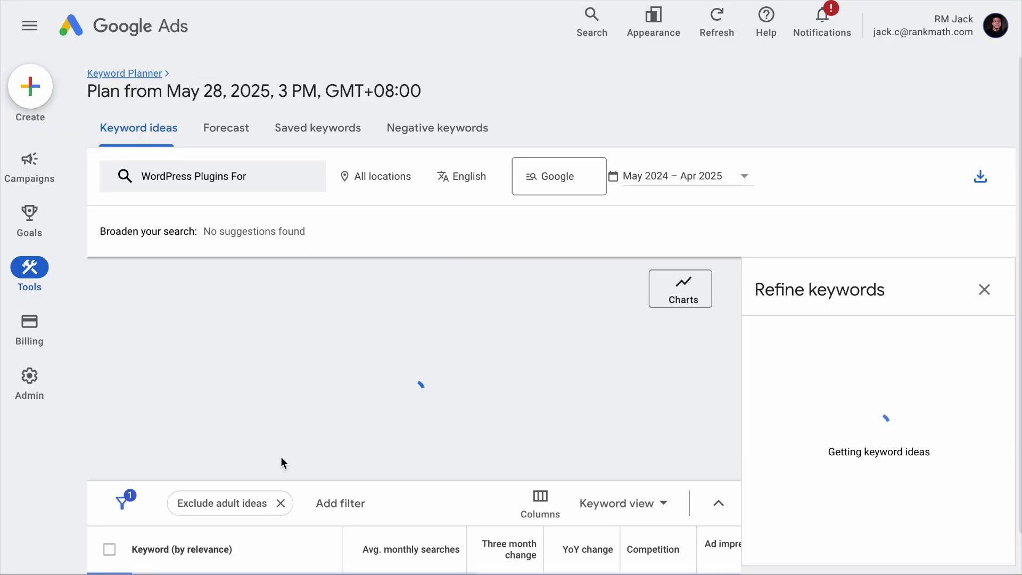
left_click(983, 289)
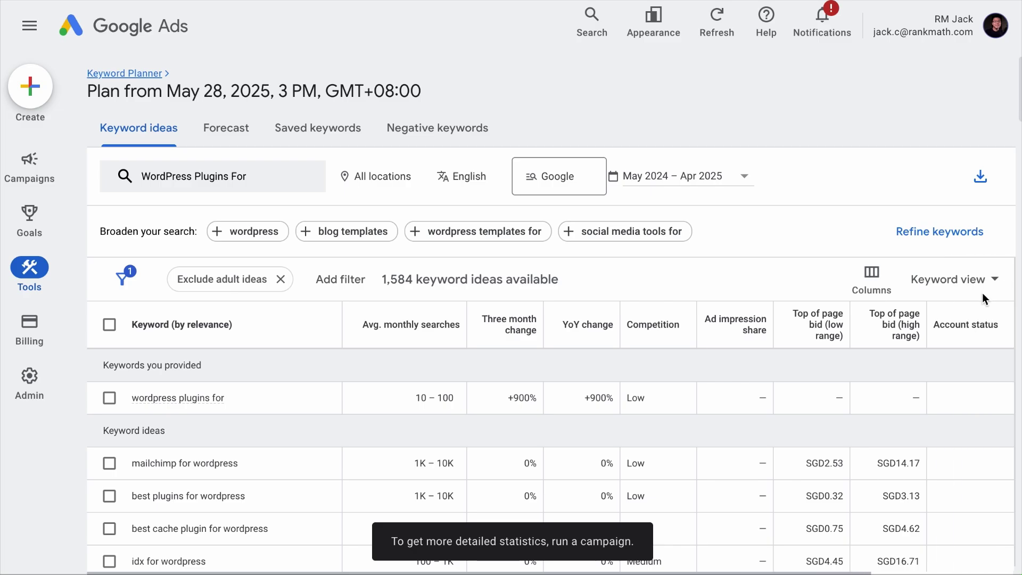
scroll(629, 472, "down", 4)
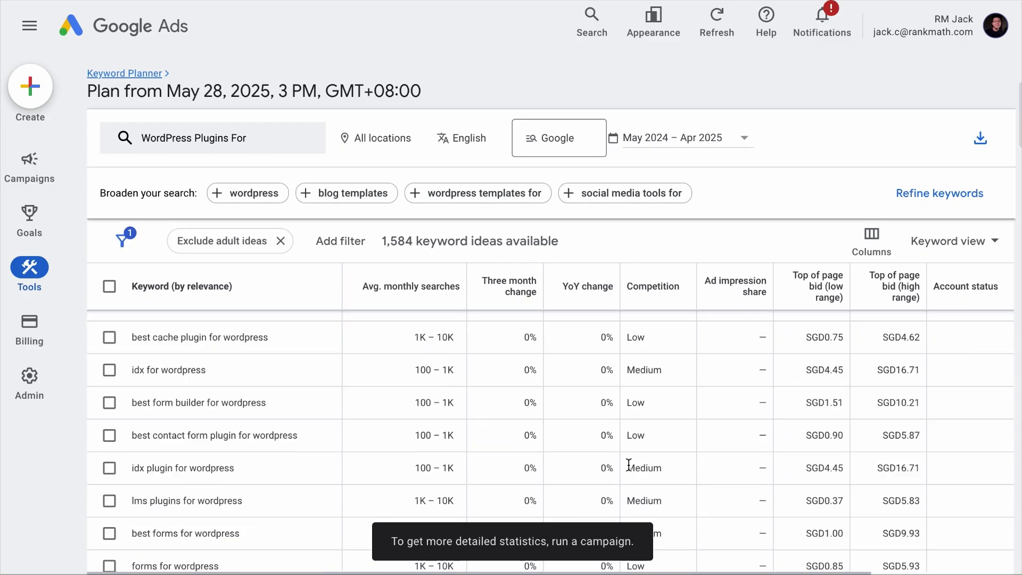
scroll(628, 464, "down", 3)
scroll(629, 463, "down", 3)
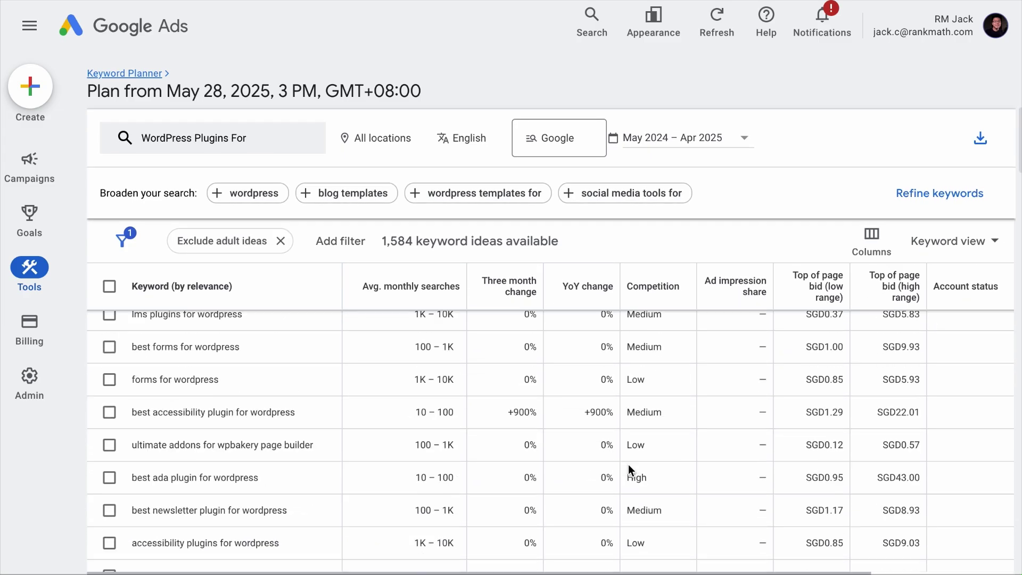
scroll(628, 464, "down", 3)
scroll(628, 464, "down", 3)
scroll(628, 465, "down", 3)
scroll(628, 464, "down", 2)
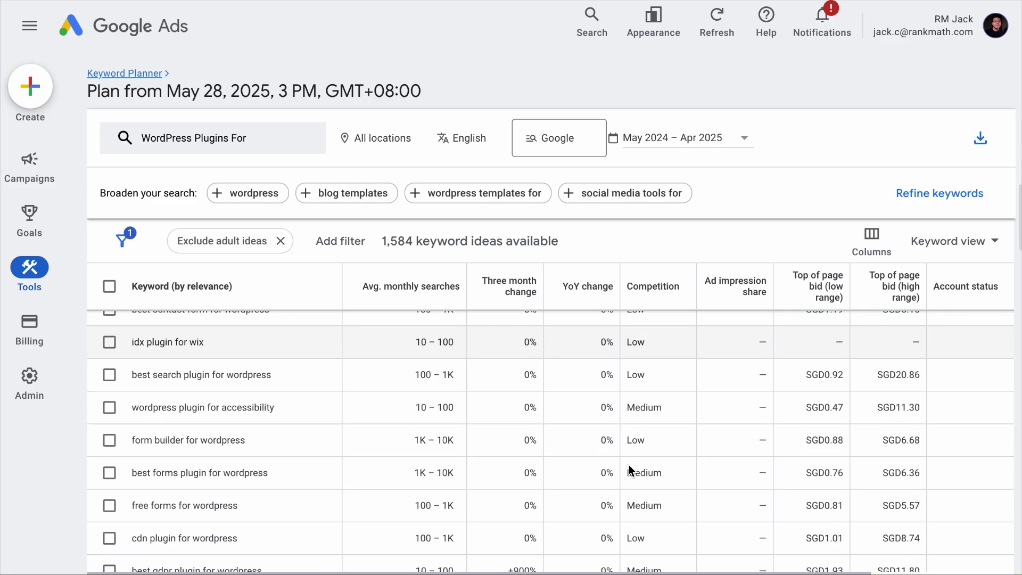
left_click(981, 138)
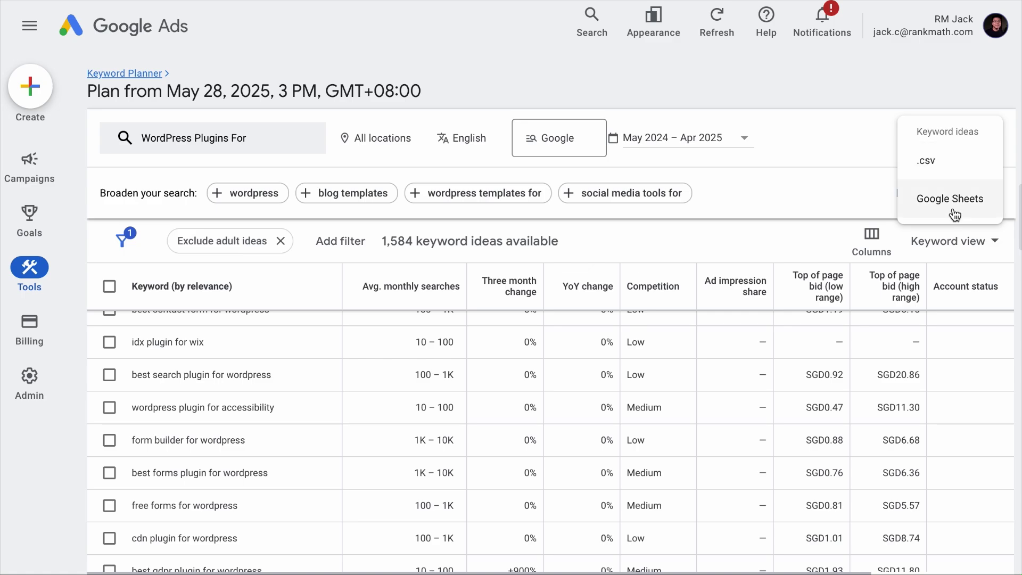
left_click(950, 199)
left_click(633, 381)
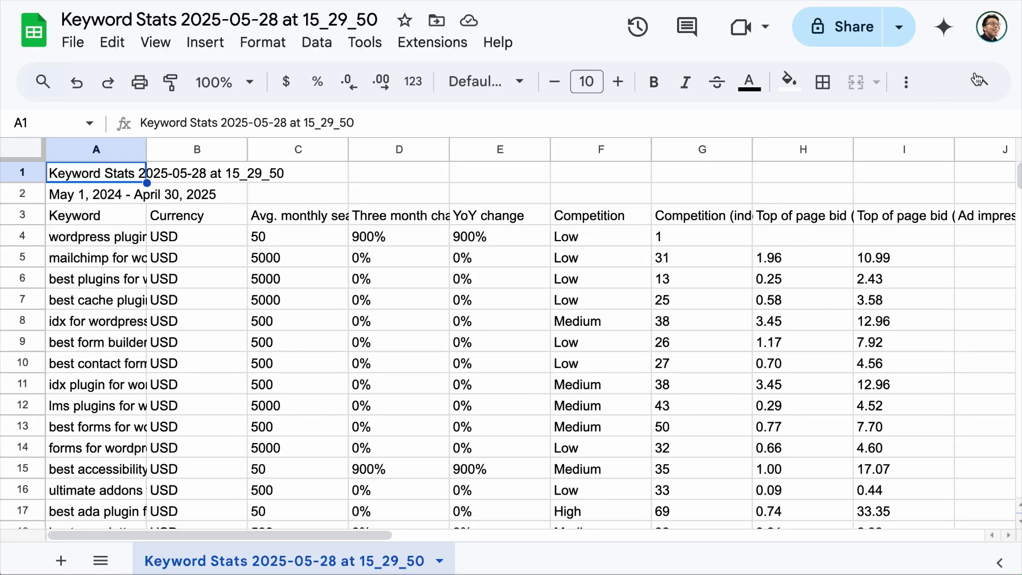
- Hide columns D–Y and the Currency column B, clear Z3, and widen column A
left_click(983, 81)
left_click(398, 90)
left_click_drag(398, 89, 961, 92)
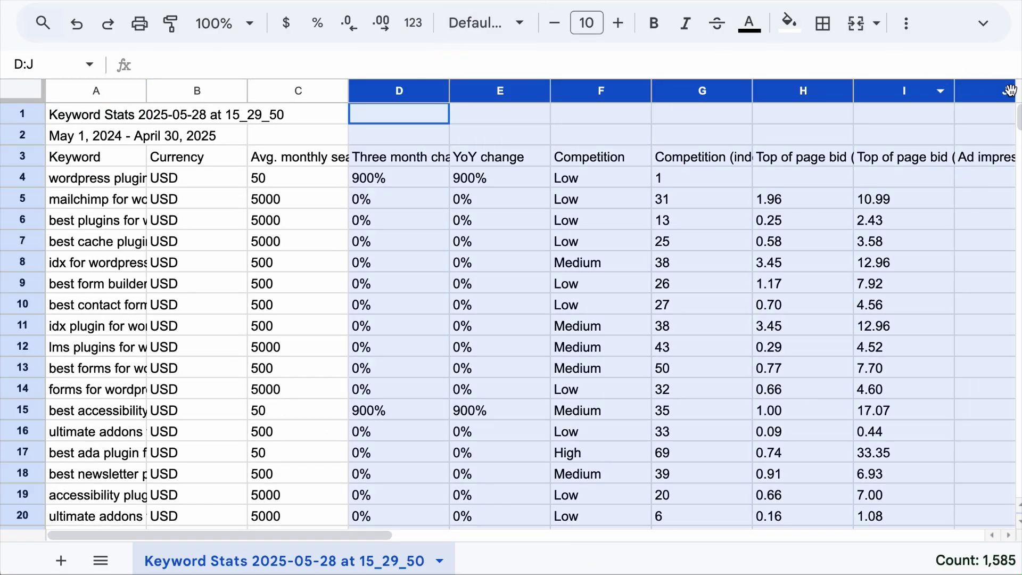
right_click(961, 93)
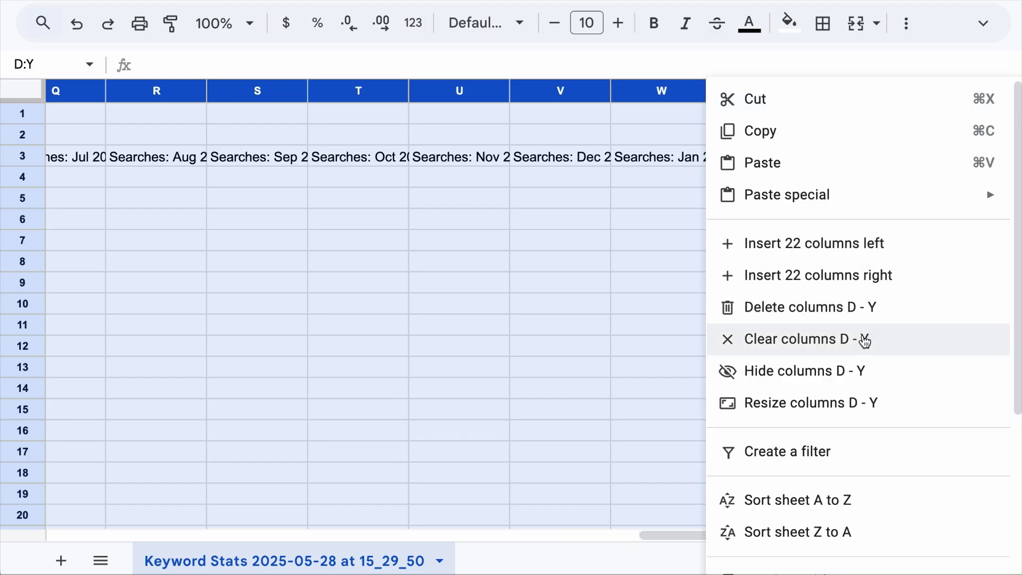
left_click(803, 369)
left_click(404, 157)
key("Delete")
right_click(192, 91)
left_click(263, 370)
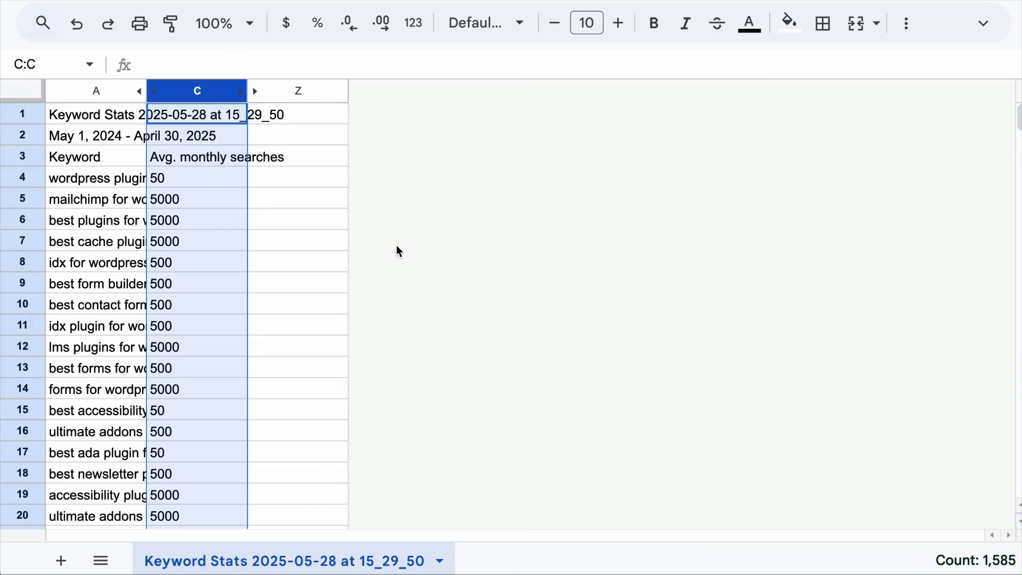
left_click_drag(146, 90, 320, 89)
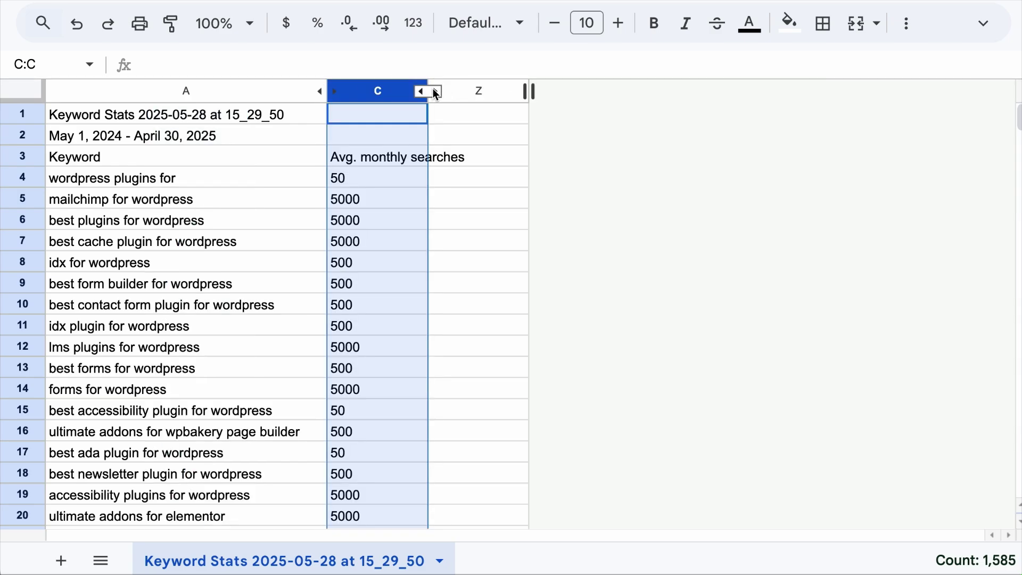
- Widen column C and enter the LEN/SUBSTITUTE space-count formula (>=3) in Z4
left_click_drag(428, 89, 484, 90)
left_click(532, 178)
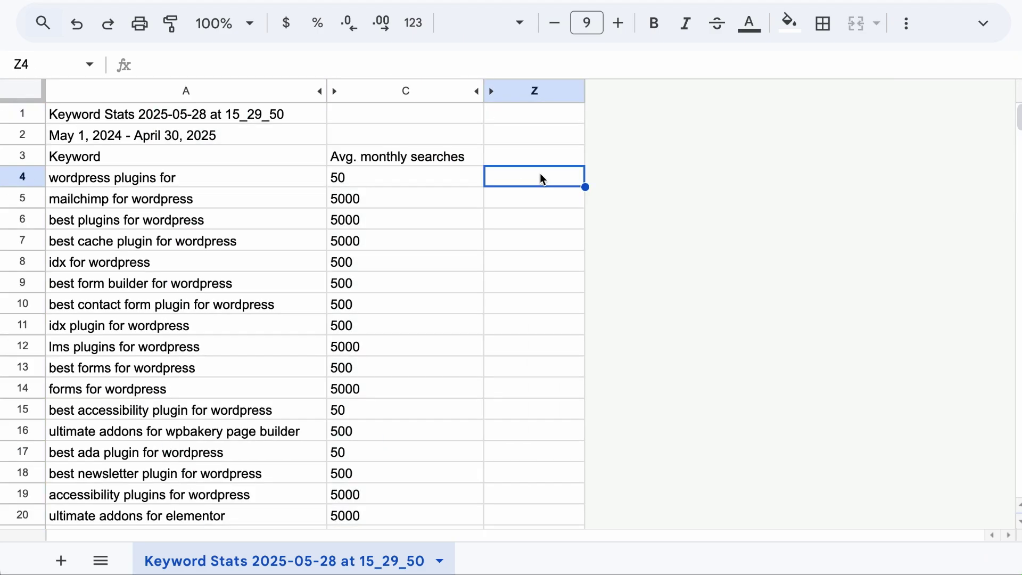
type("=LEN(TRIM(A4)) - LEN(SUBSTITUTE(TRIM(A4), \" \", \"\")) >= 3")
left_click(520, 64)
key("ctrl+a")
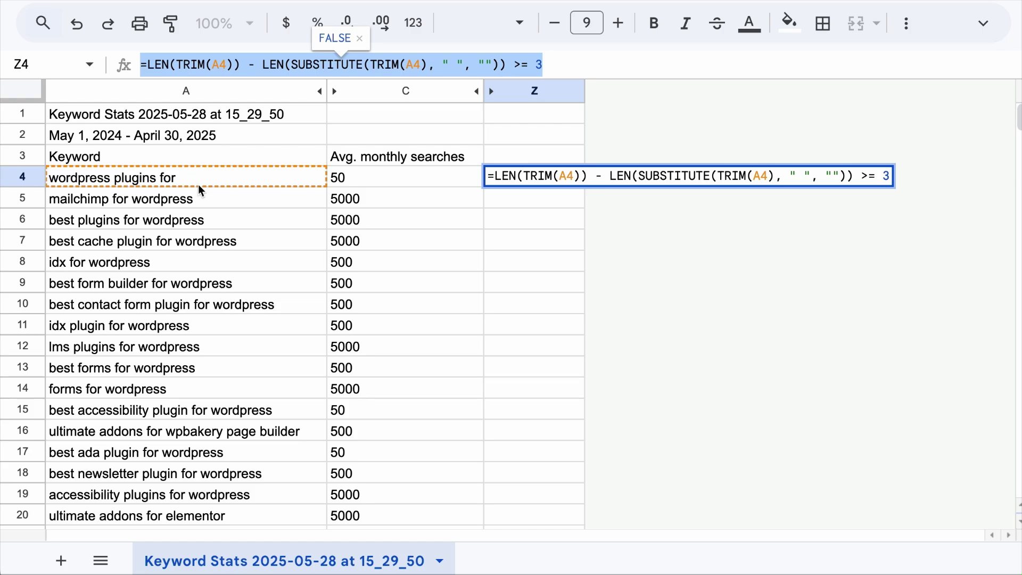
key("Return")
- Check Z4 against keyword A4, then fill the formula down through every keyword row
left_click(167, 176)
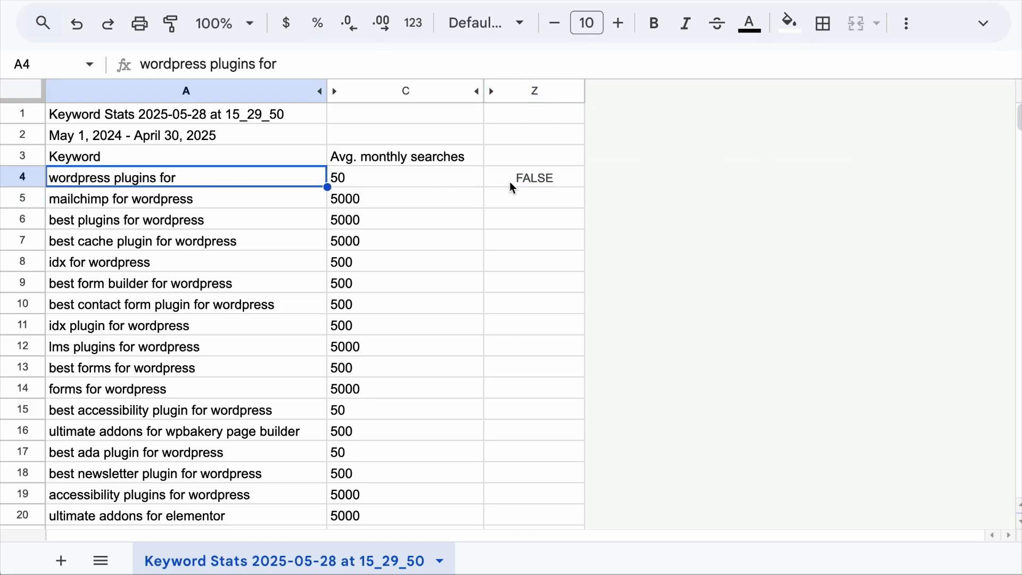
left_click(544, 184)
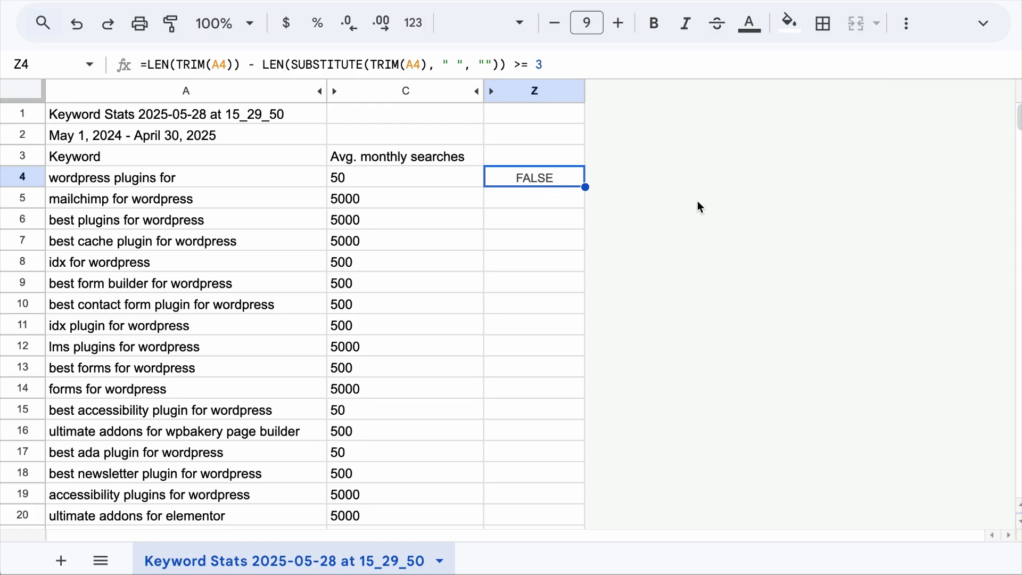
key("ctrl+shift+Down")
key("ctrl+Return")
scroll(698, 207, "up", 5)
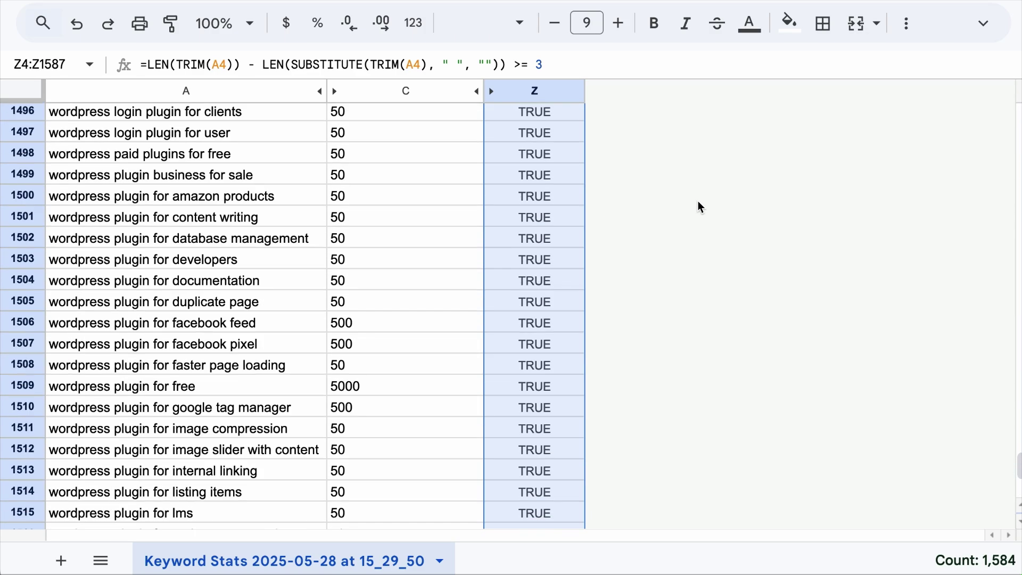
scroll(698, 208, "up", 5)
scroll(930, 438, "up", 10)
scroll(931, 438, "up", 15)
- Scroll back up and recheck the Z4 result against keyword A4
left_click_drag(1015, 431, 1015, 112)
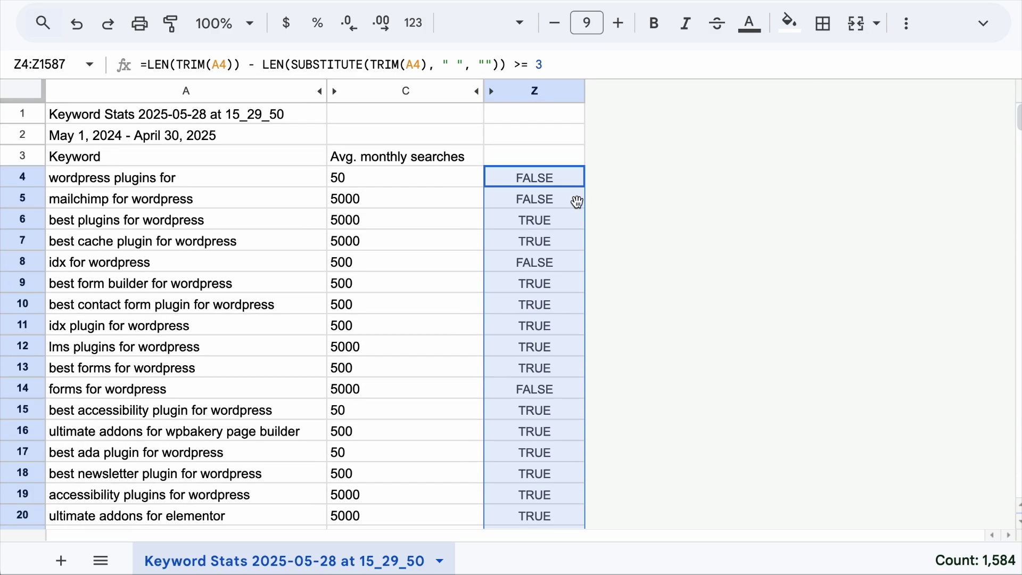
left_click(528, 174)
left_click(85, 185)
left_click(545, 182)
left_click(544, 63)
key("Return")
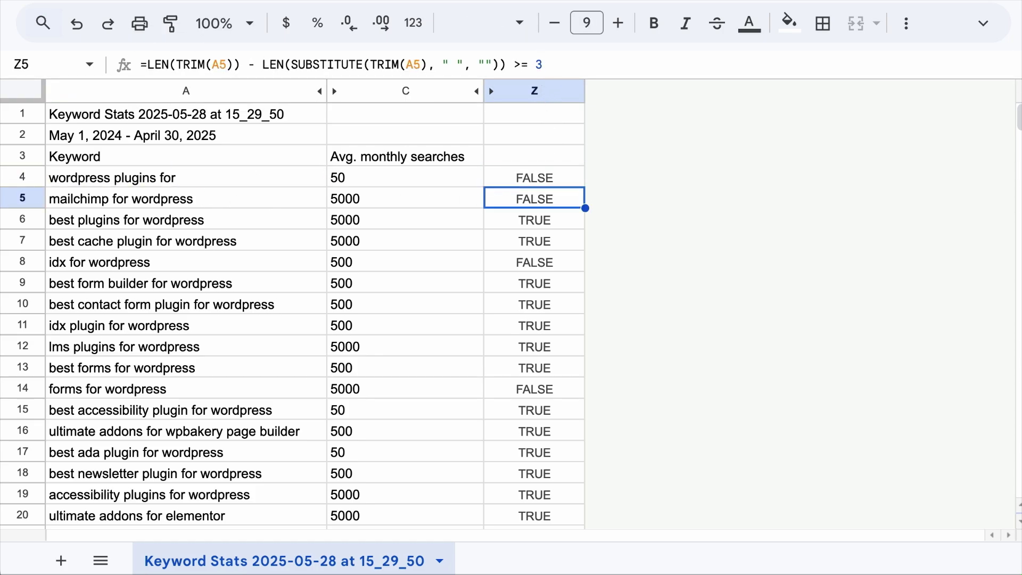
- Try a stricter threshold in Z11 for 'idx plugin for wordpress', then restore it
left_click(230, 327)
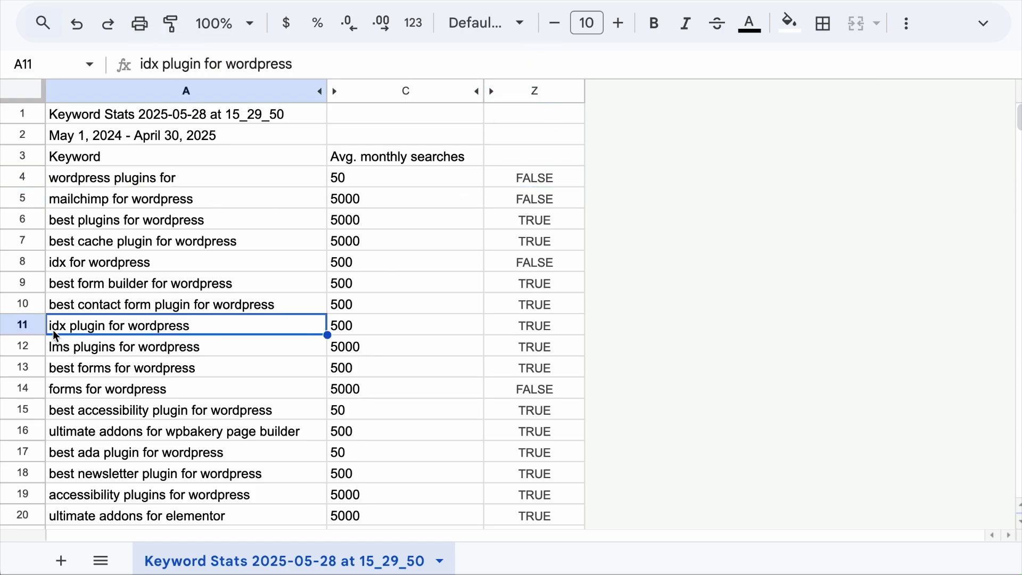
left_click(549, 328)
left_click(554, 65)
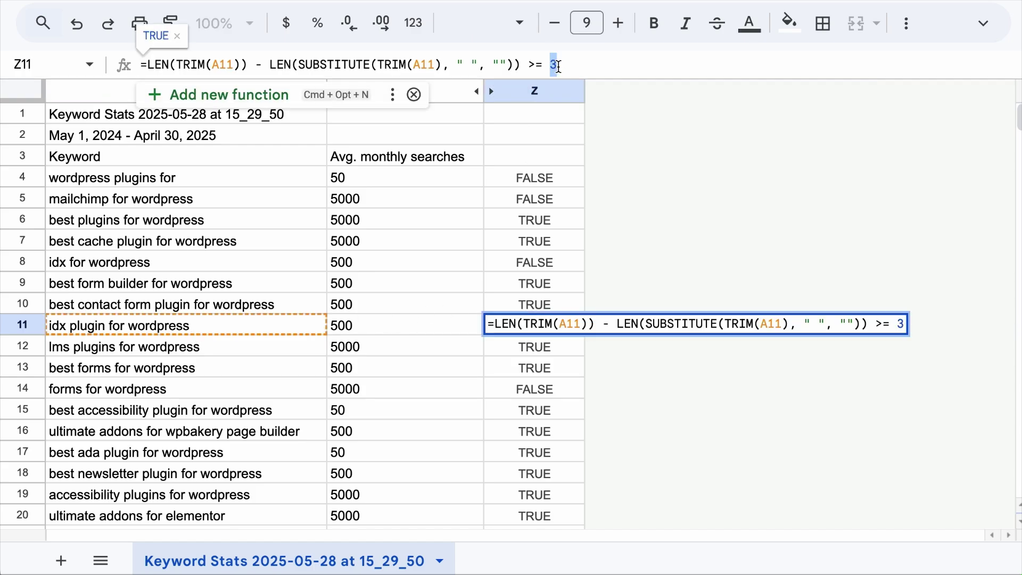
key("BackSpace")
type("4")
key("Return")
left_click(535, 328)
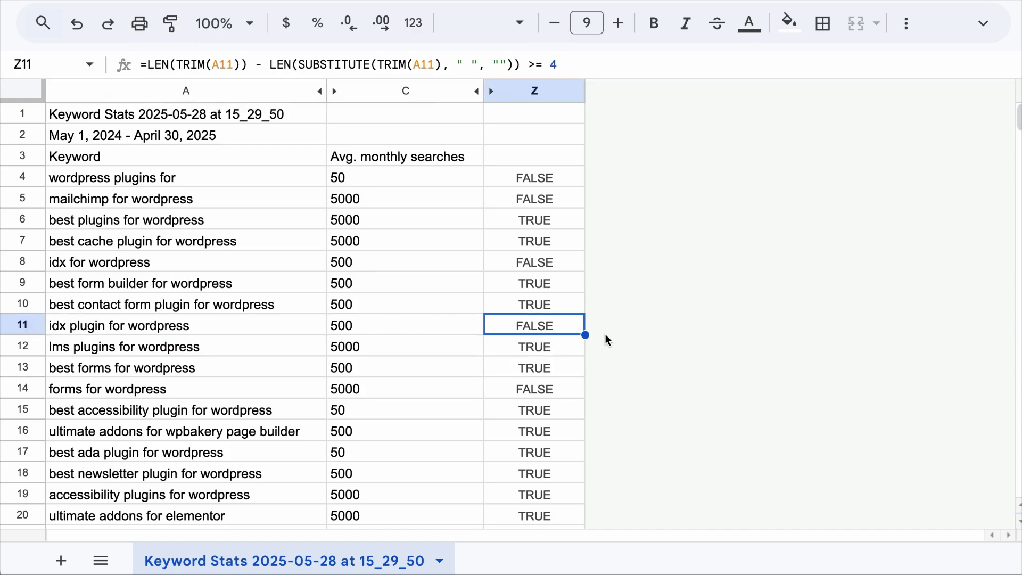
left_click(559, 64)
key("BackSpace")
type("3")
key("Return")
- Set the Z4 space-count threshold to 3 and verify Z5 and Z6 against their keywords
double_click(520, 178)
key("BackSpace")
type("4")
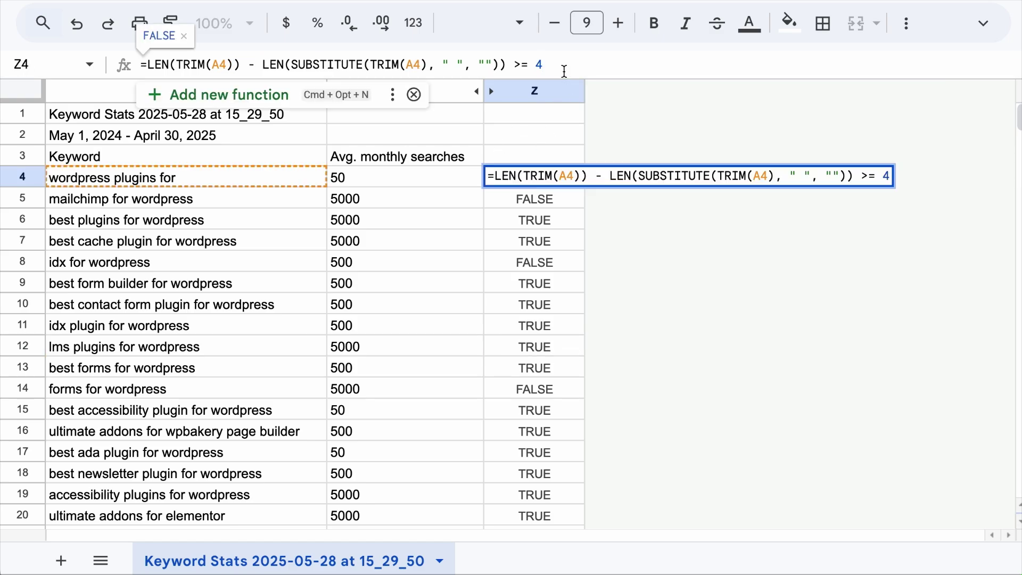
key("Return")
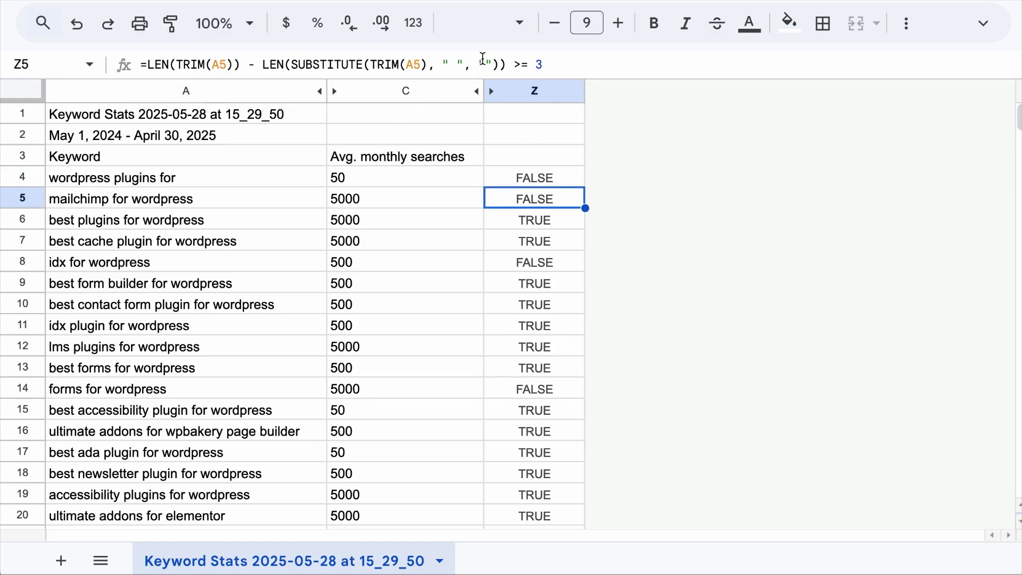
left_click(519, 215)
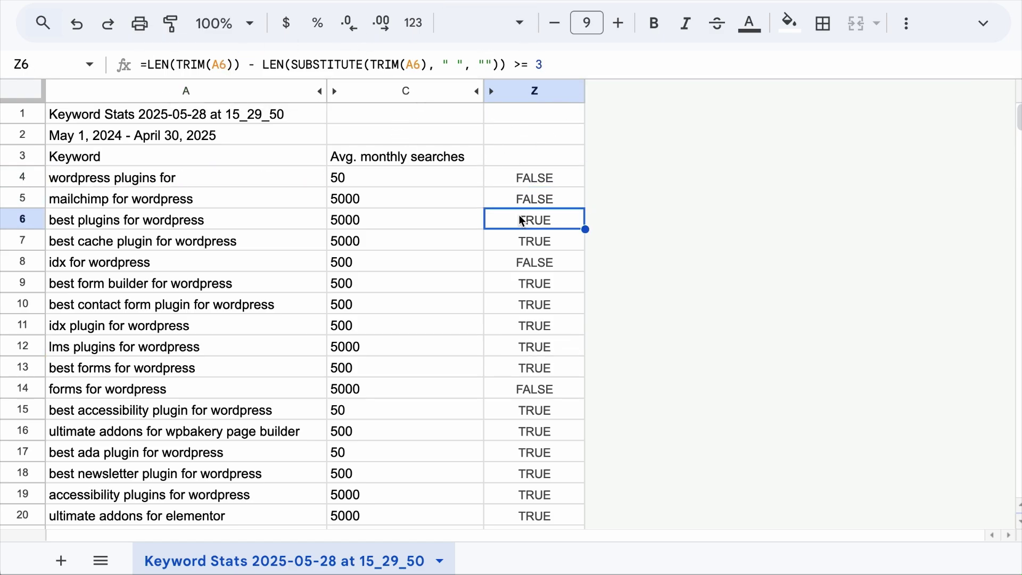
left_click(241, 222)
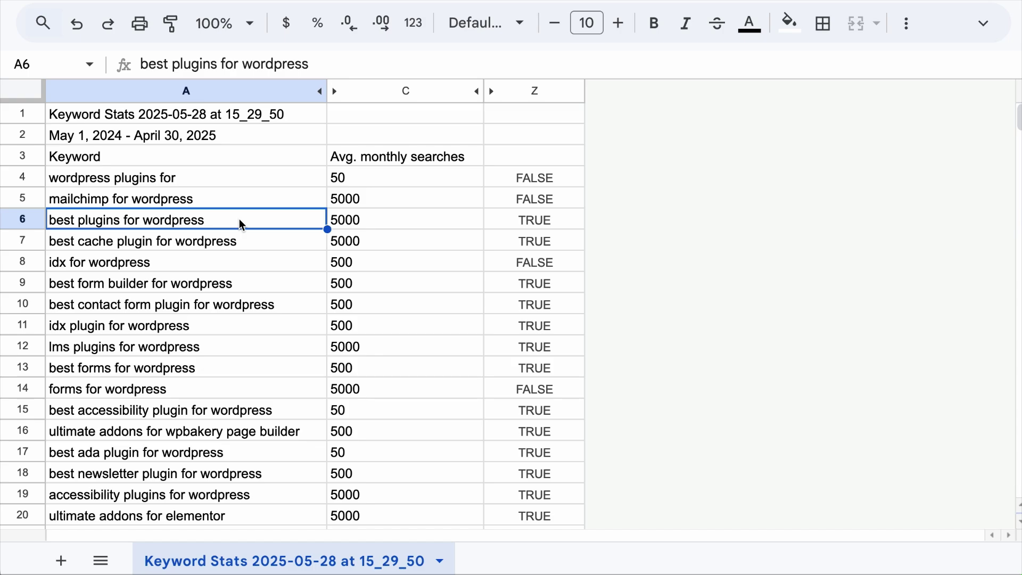
left_click(544, 204)
left_click(207, 199)
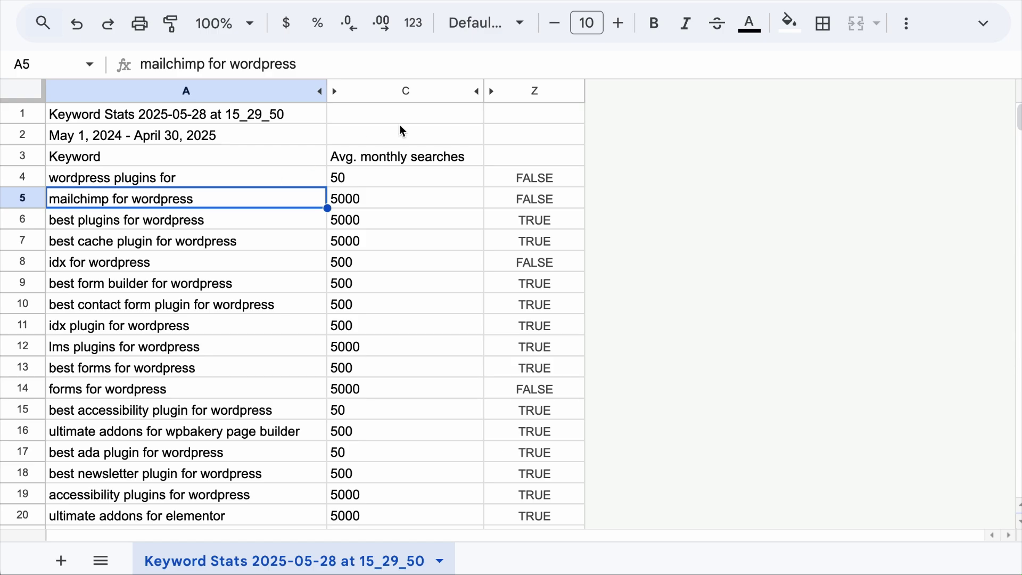
- Filter column Z to TRUE only, hiding FALSE and blank rows (1,481 of 1,586 remain)
mouse_move(534, 90)
left_click(551, 89)
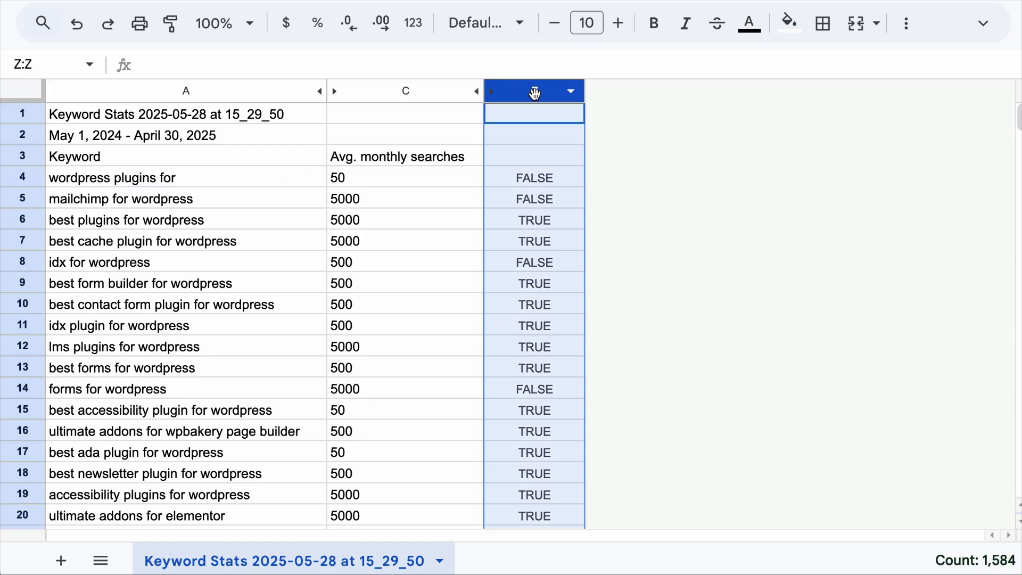
right_click(543, 124)
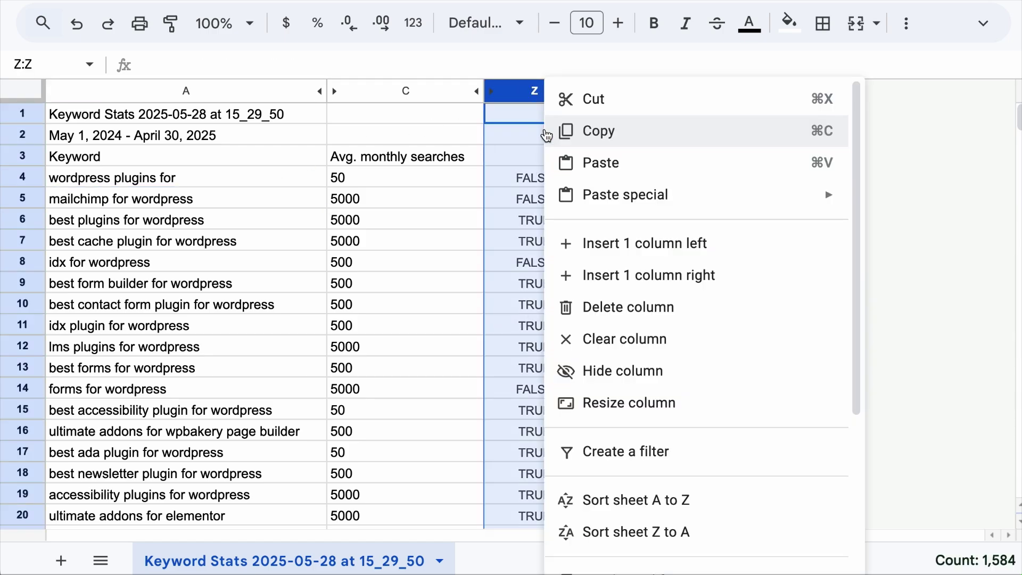
left_click(656, 449)
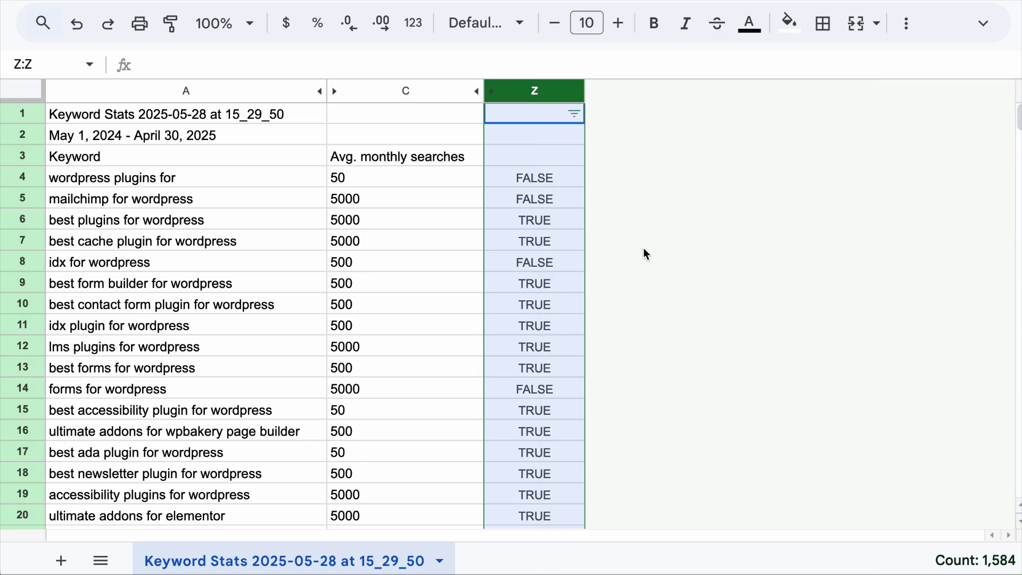
left_click(577, 115)
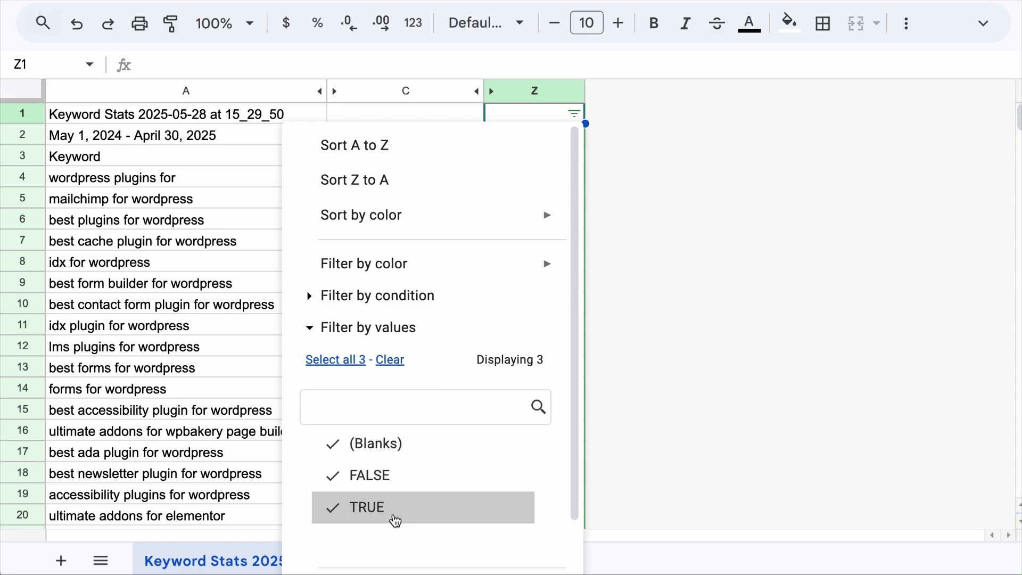
left_click(393, 475)
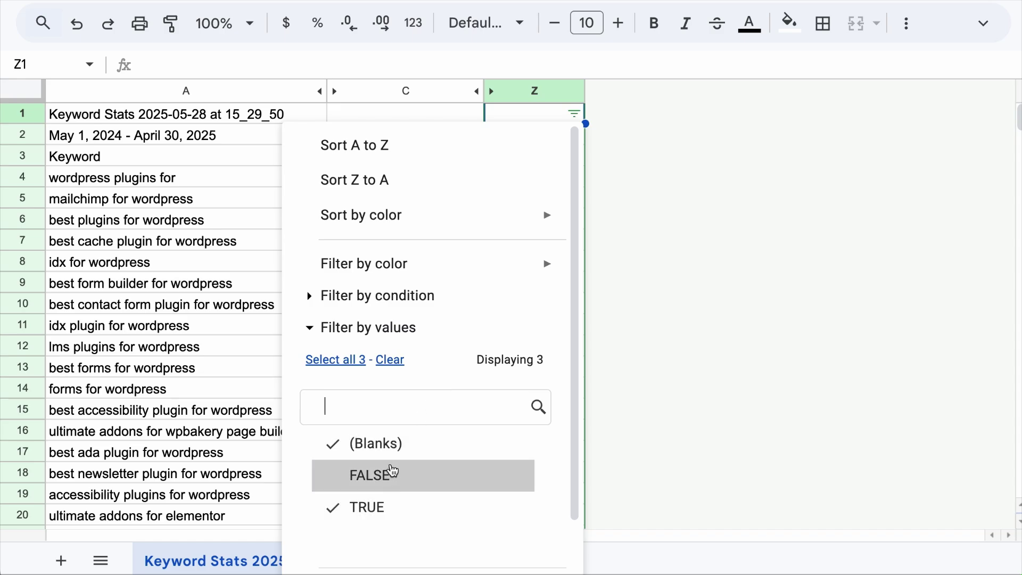
left_click(390, 446)
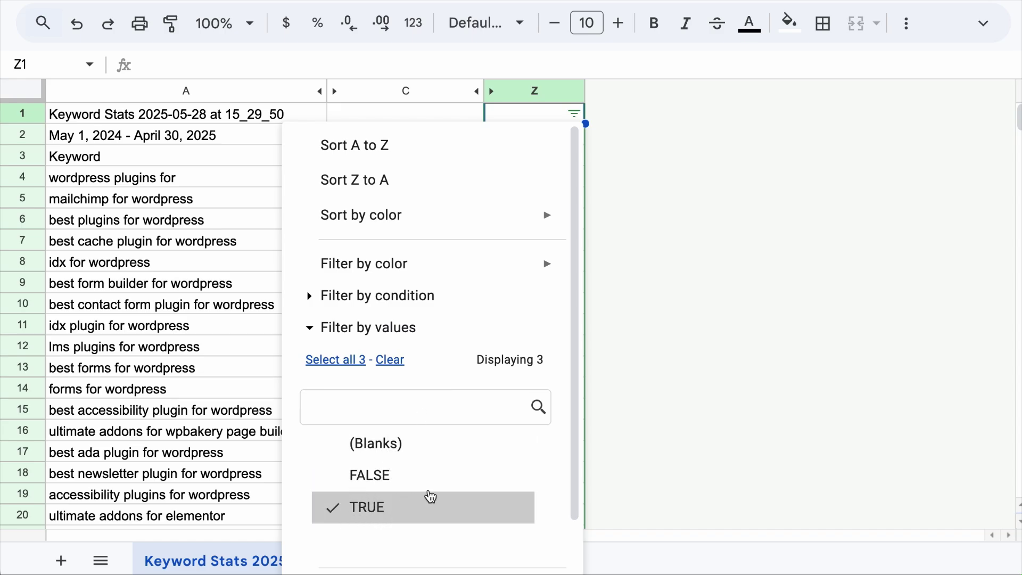
scroll(431, 495, "down", 2)
left_click(505, 543)
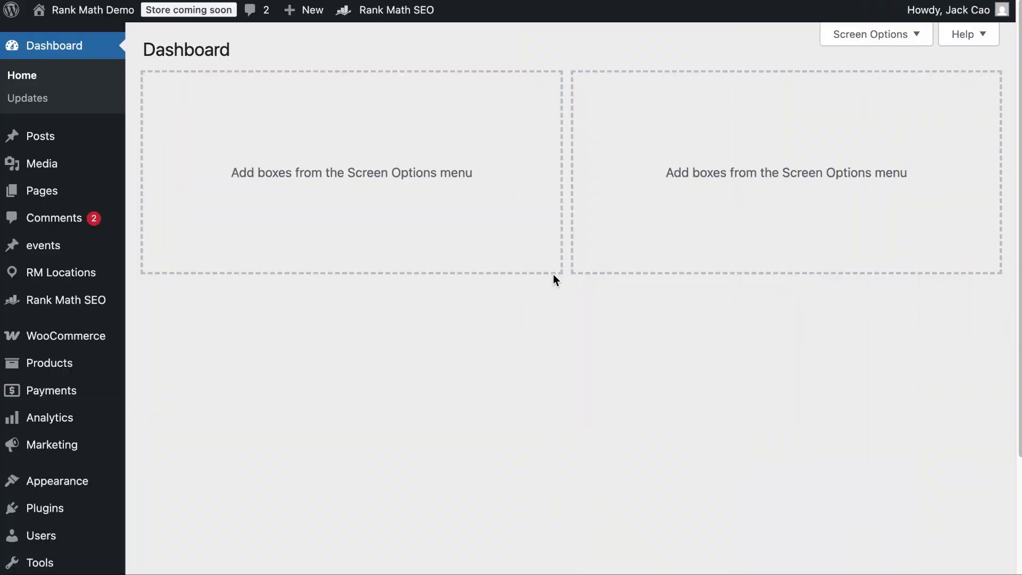
- Open Rank Math's Content AI section and switch to the RankBot Chat tab
mouse_move(66, 300)
left_click(148, 268)
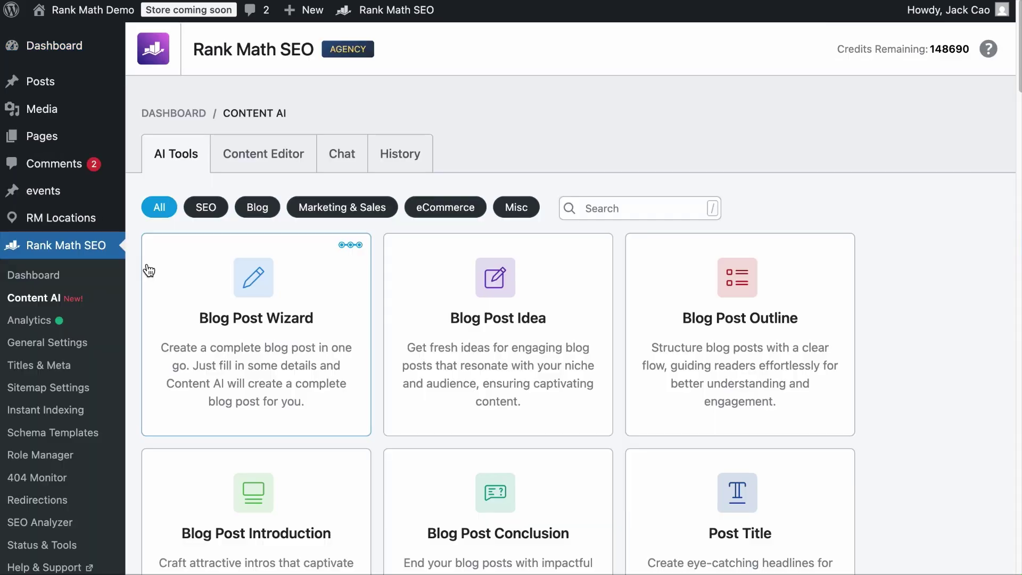
left_click(341, 153)
scroll(341, 153, "down", 1)
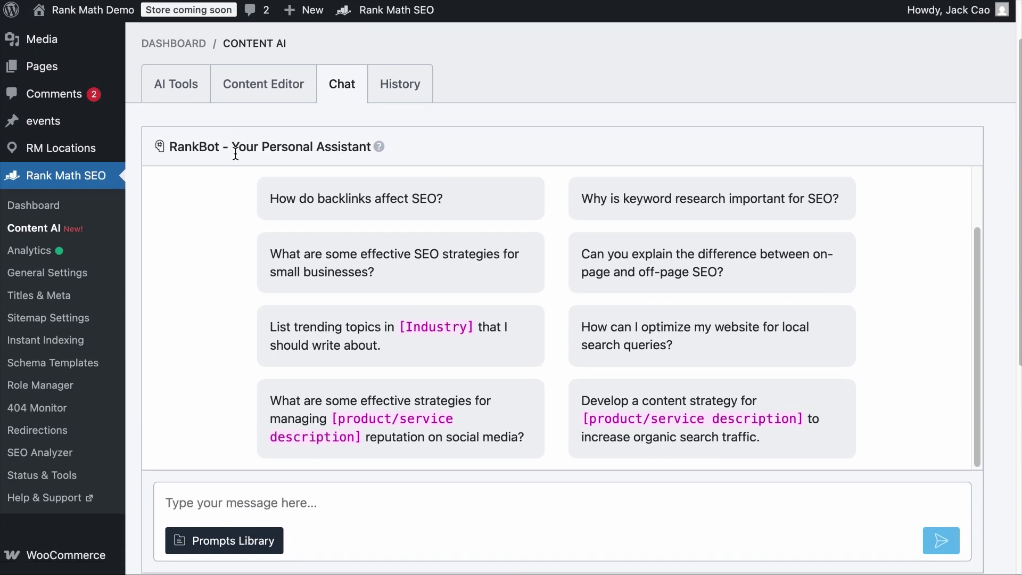
scroll(891, 354, "down", 3)
- Send RankBot a request to write a prompt for long-tail credit card keywords
left_click(724, 276)
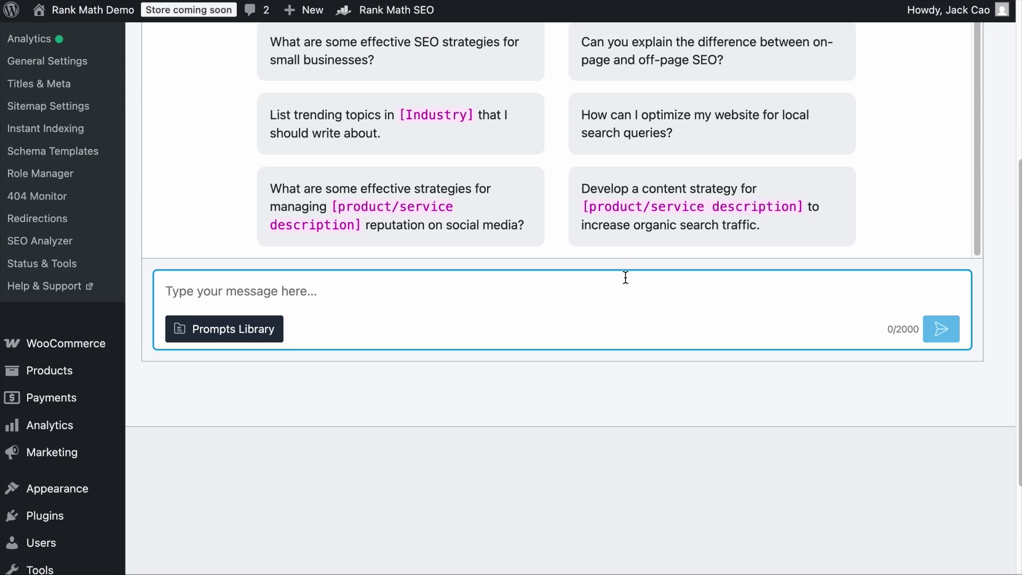
type("Write")
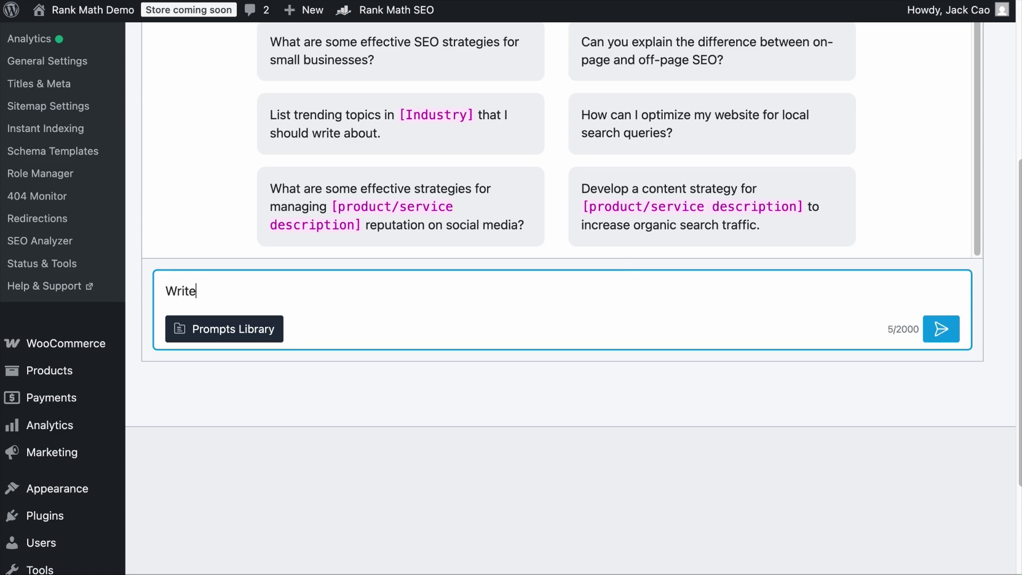
type(" a prompt that will help me generate a")
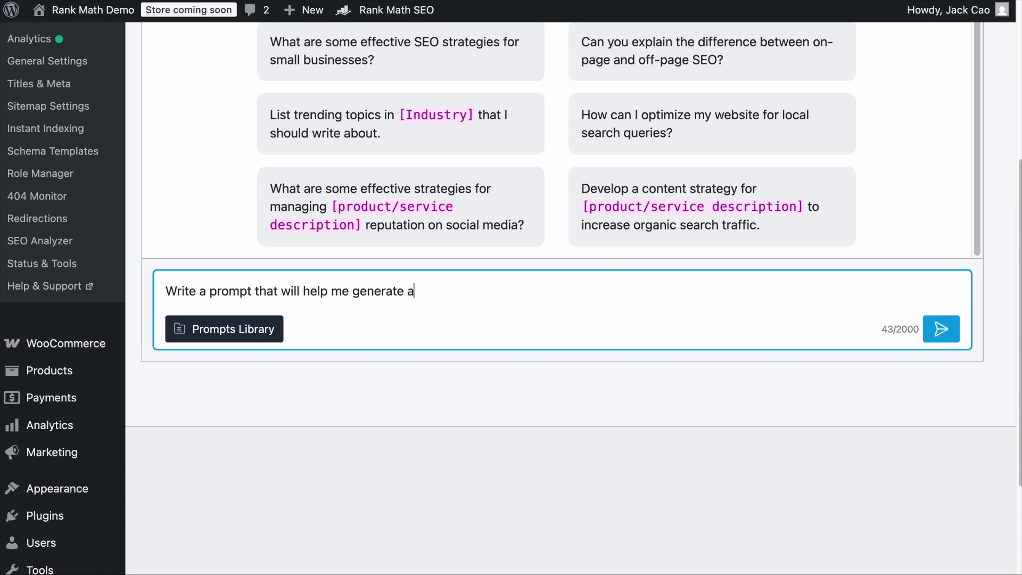
type(" list of long tail keywords in the credit card niche.")
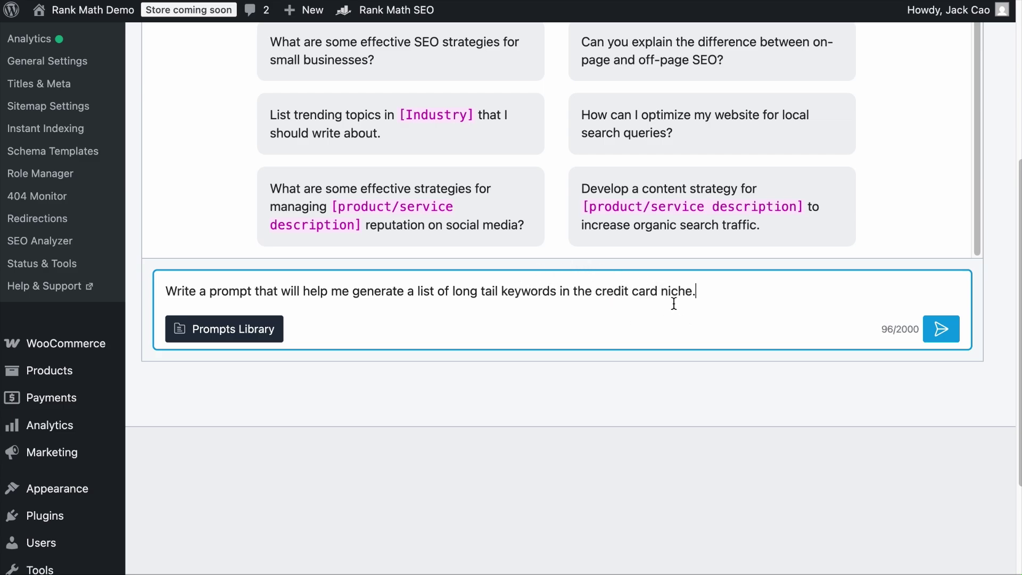
type(" The prompt should only be in sentences.")
key("Return")
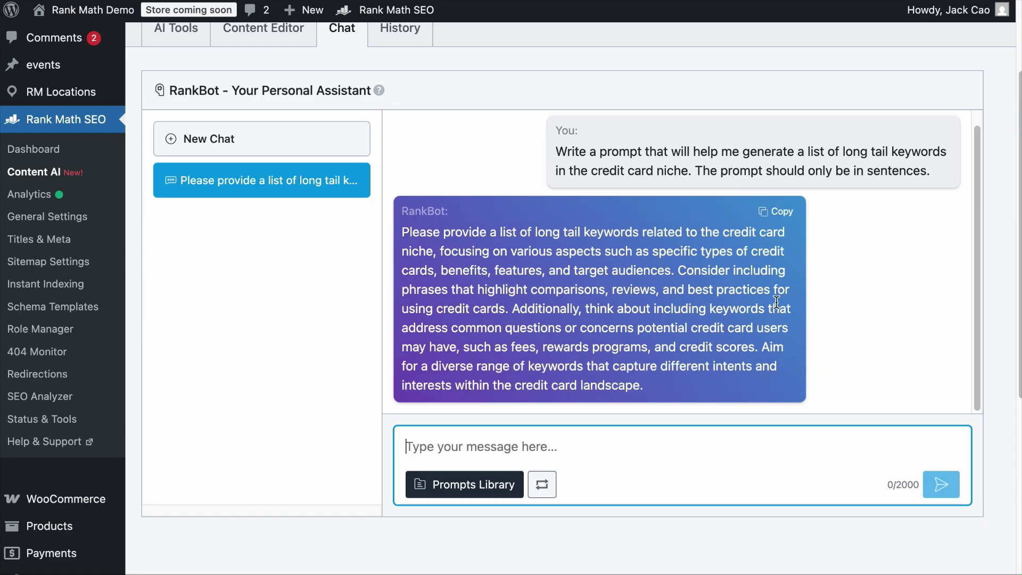
- Copy RankBot's generated prompt and send it in a new chat
left_click(776, 210)
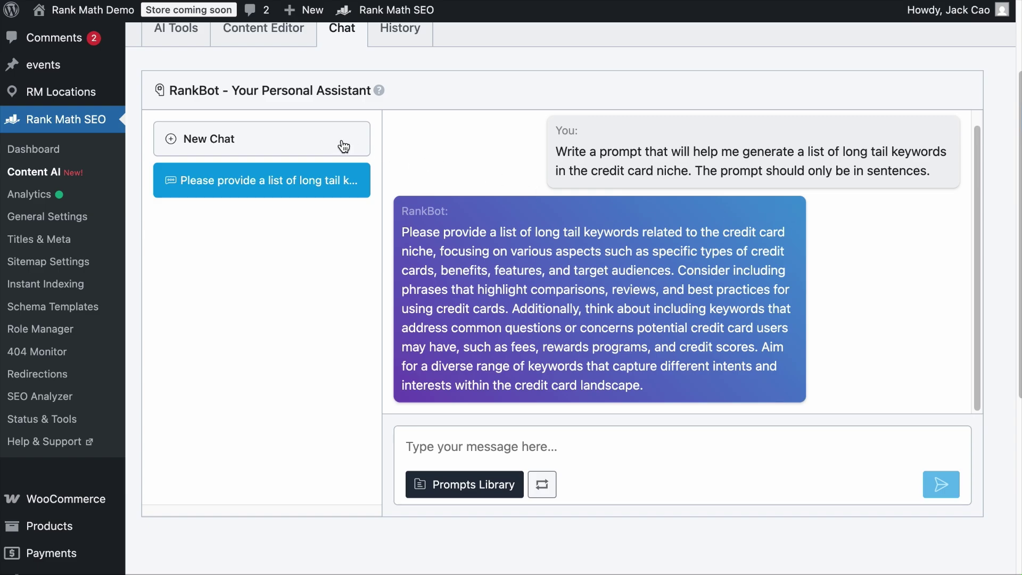
left_click(255, 139)
left_click(511, 447)
key("ctrl+v")
scroll(333, 370, "down", 2)
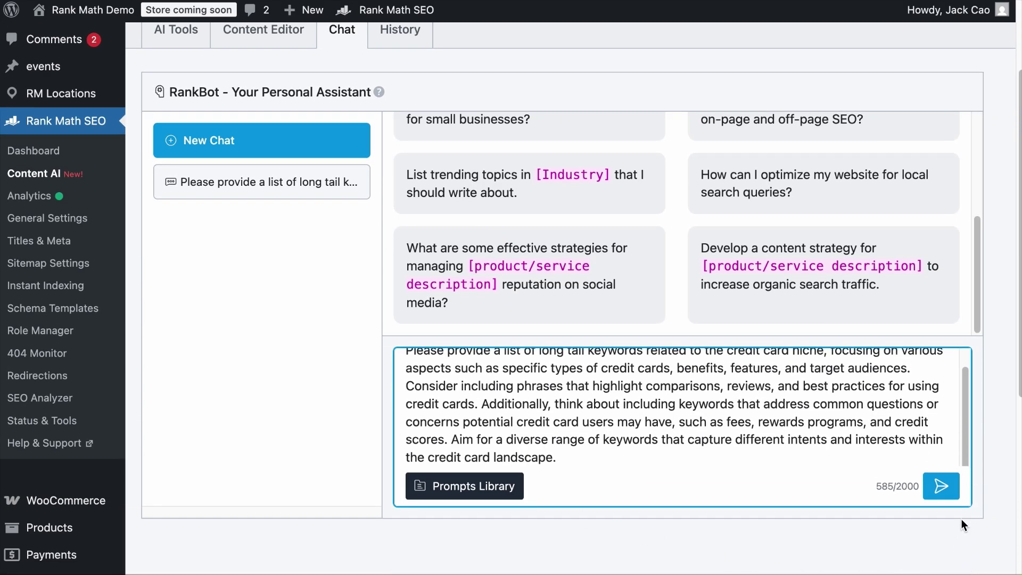
left_click(942, 486)
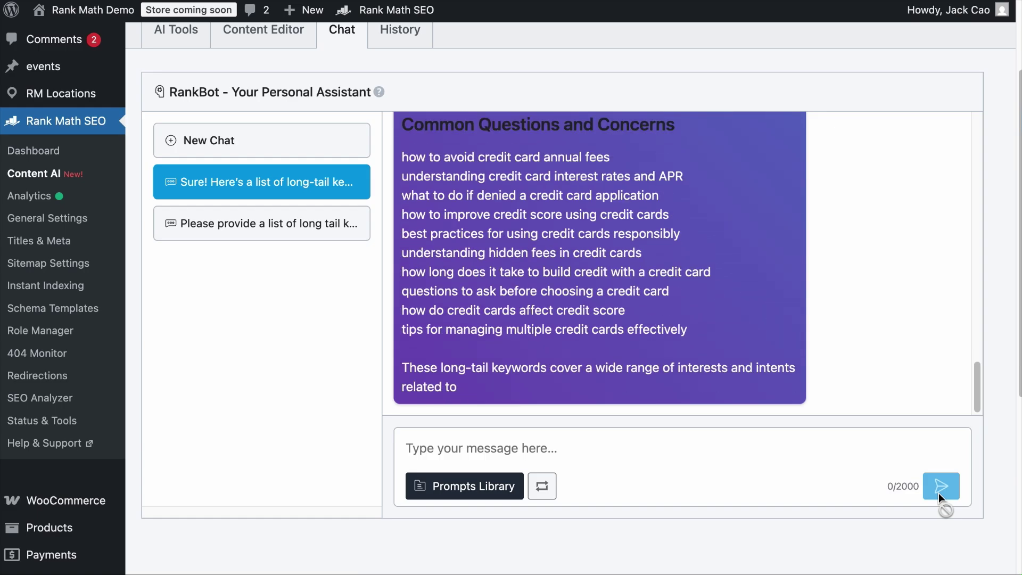
scroll(705, 294, "up", 6)
scroll(704, 294, "up", 4)
scroll(704, 294, "up", 6)
scroll(704, 294, "down", 1)
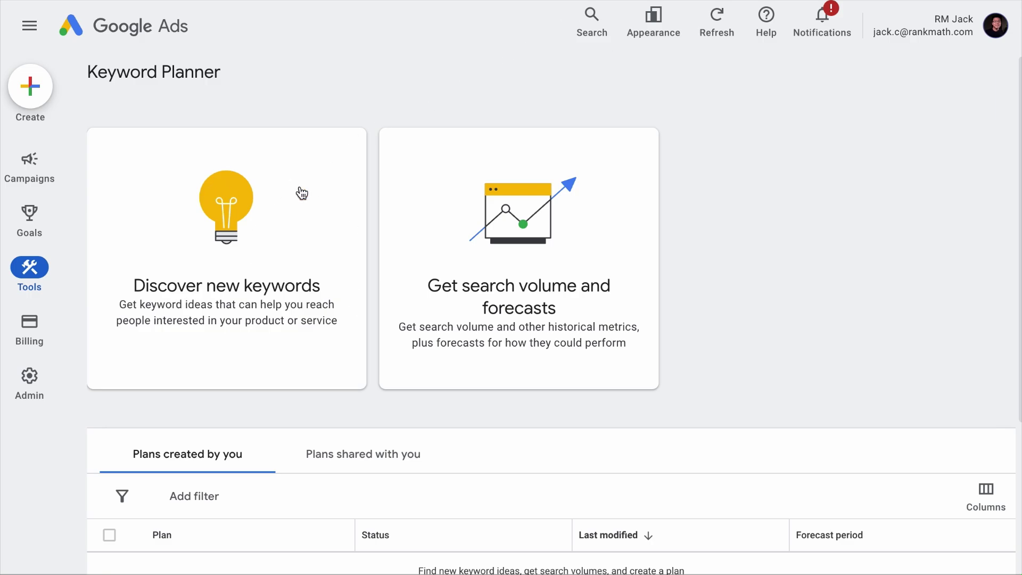
- Get search volumes for the pasted credit card keywords, sorted by Avg. monthly searches
left_click(496, 234)
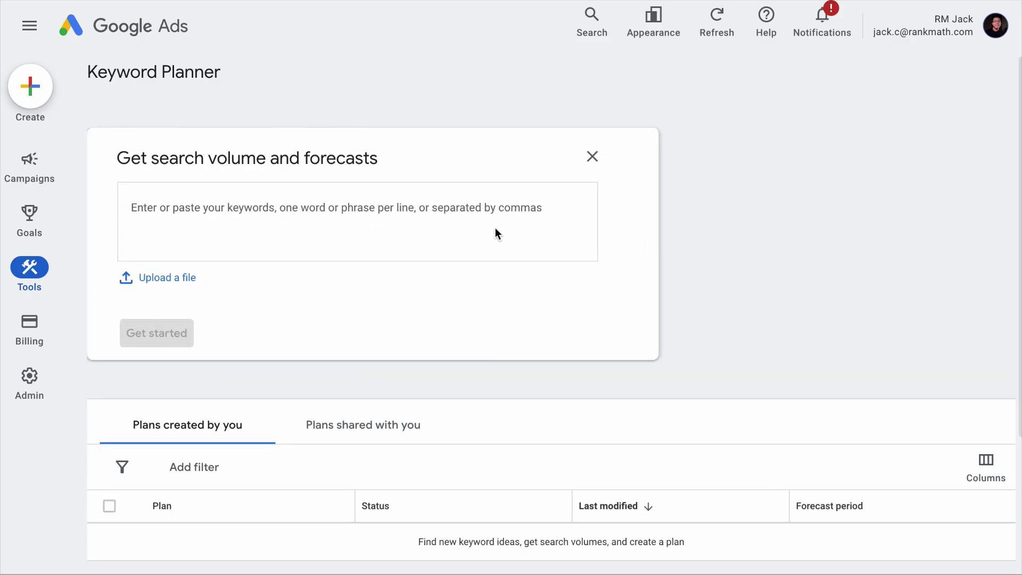
key("ctrl+v")
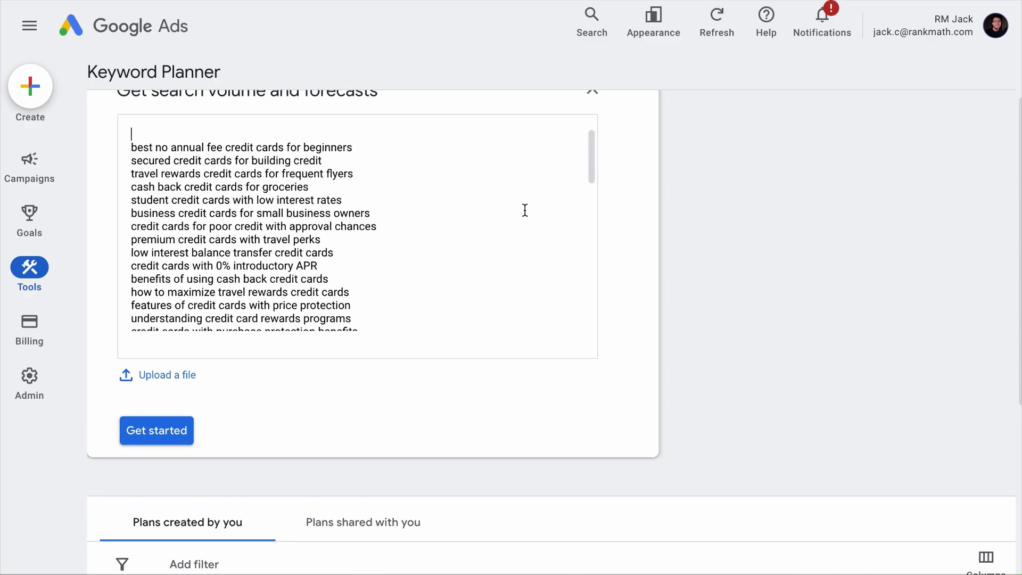
left_click(169, 469)
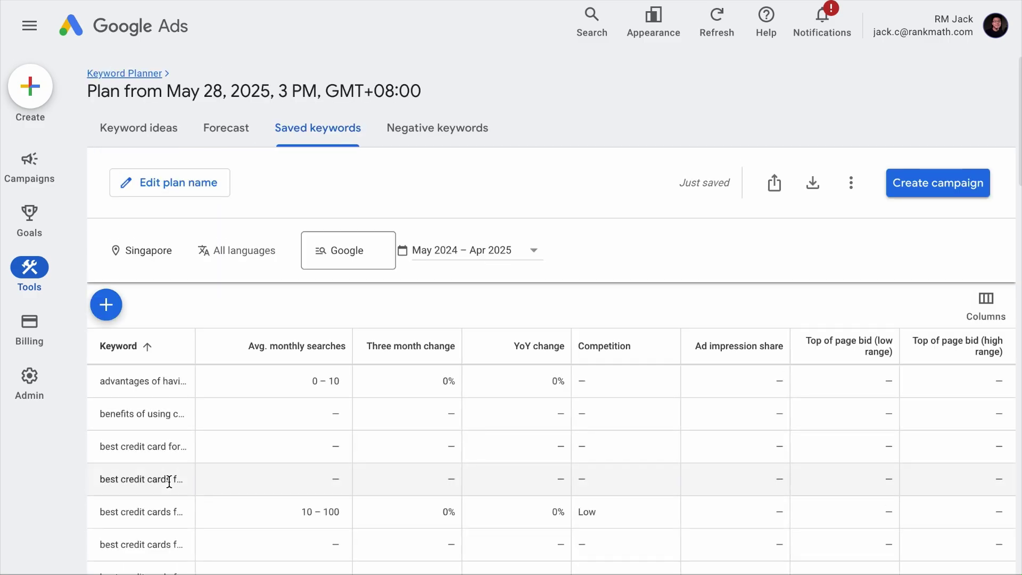
left_click(304, 346)
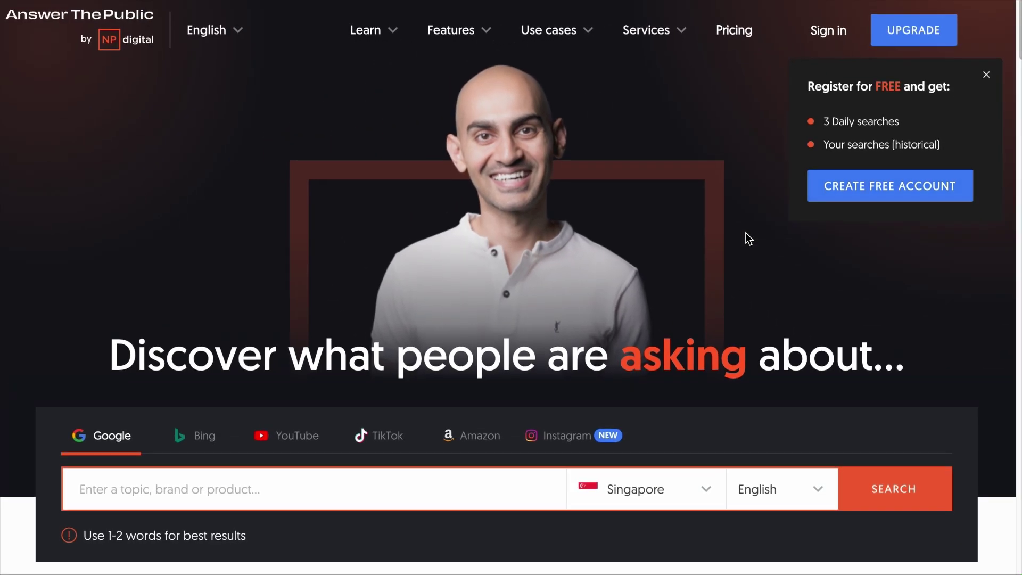
scroll(746, 232, "down", 5)
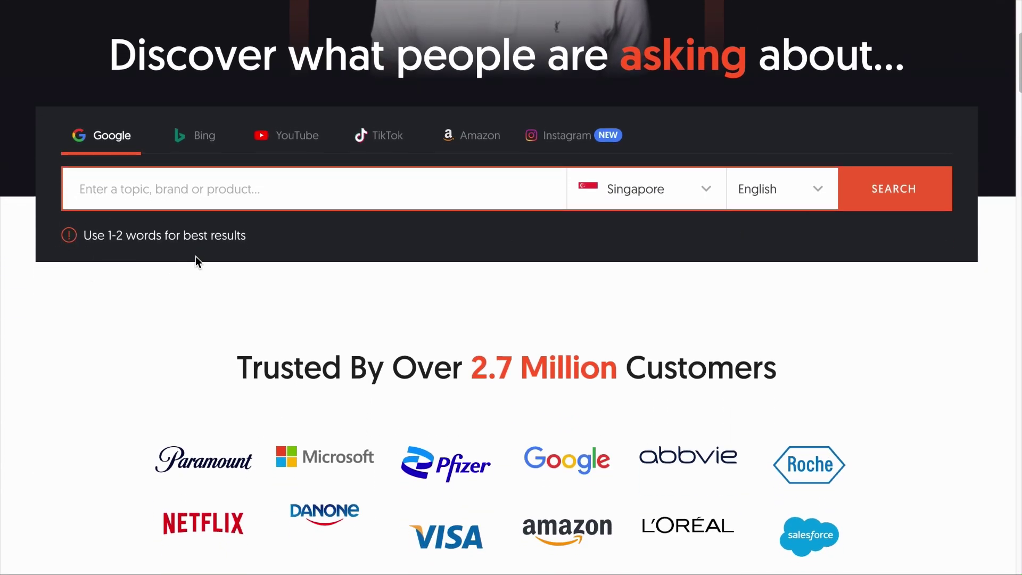
- Enter 'asset protection' in AnswerThePublic with the country set to United States
left_click(233, 189)
type("asset protection")
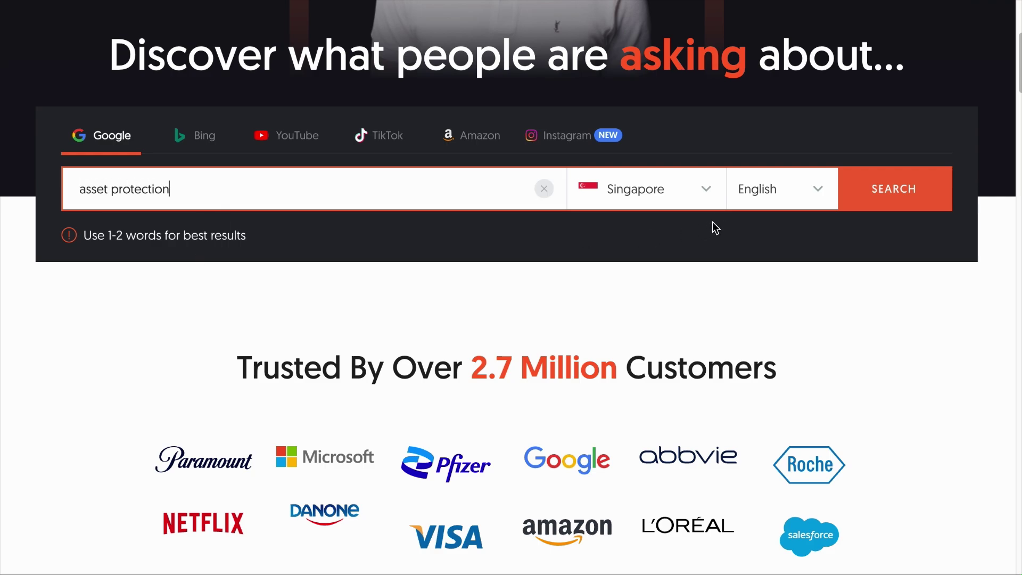
left_click(705, 189)
type("unit")
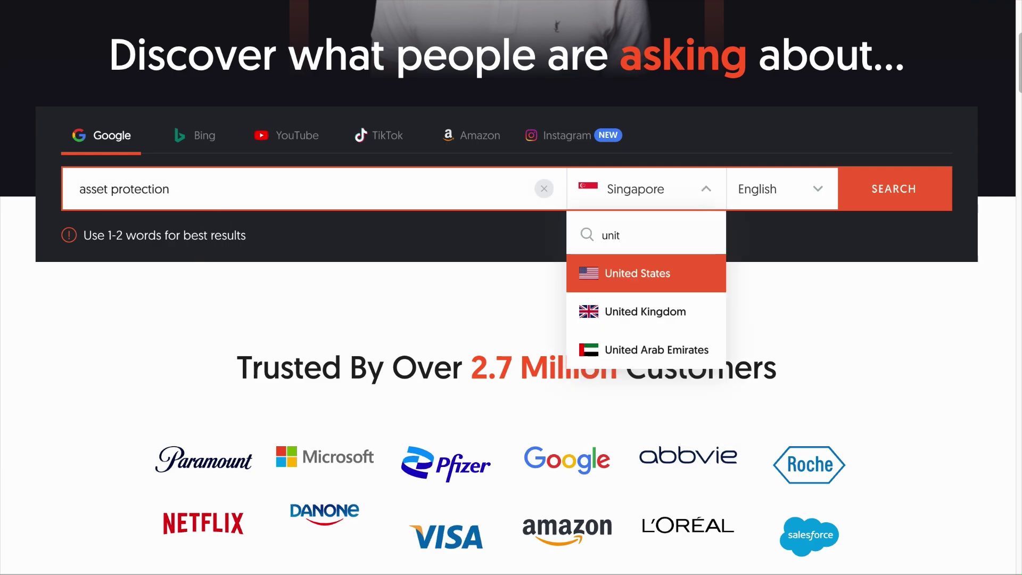
left_click(687, 279)
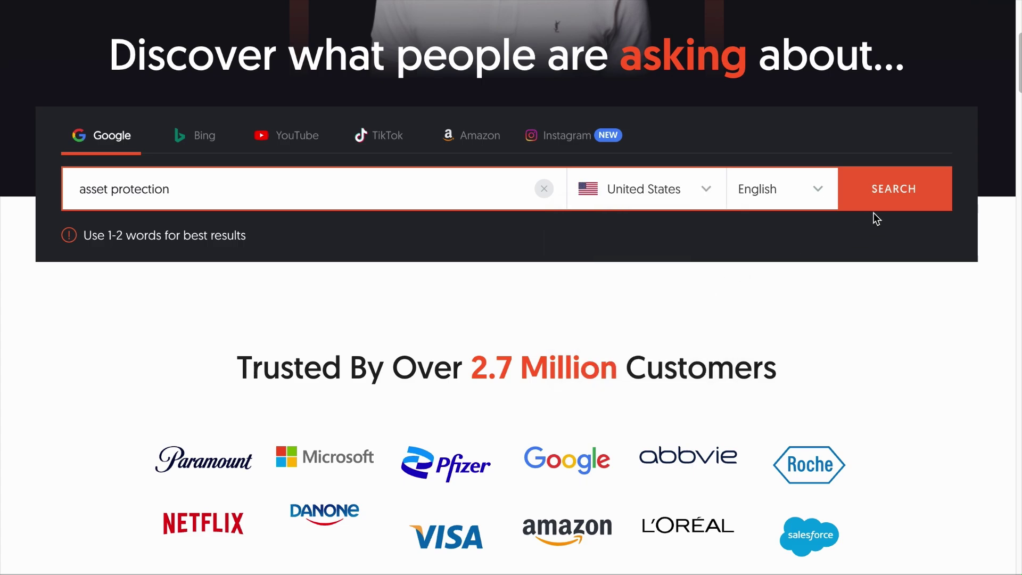
- Run the asset protection search, view results as tables, and attempt a CSV download
left_click(895, 201)
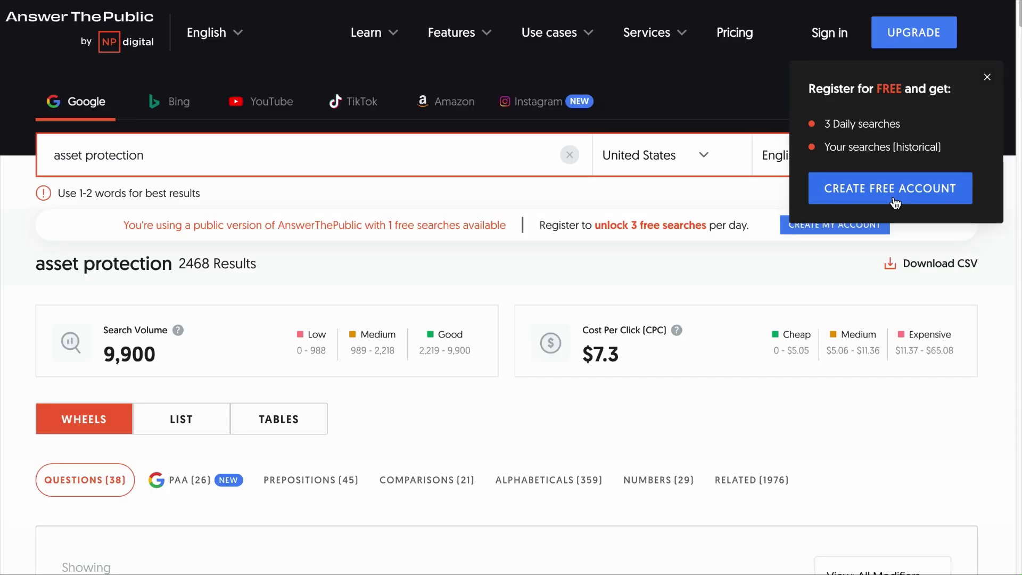
scroll(595, 397, "down", 5)
scroll(595, 396, "down", 5)
scroll(595, 397, "down", 3)
scroll(595, 396, "up", 5)
scroll(595, 397, "up", 5)
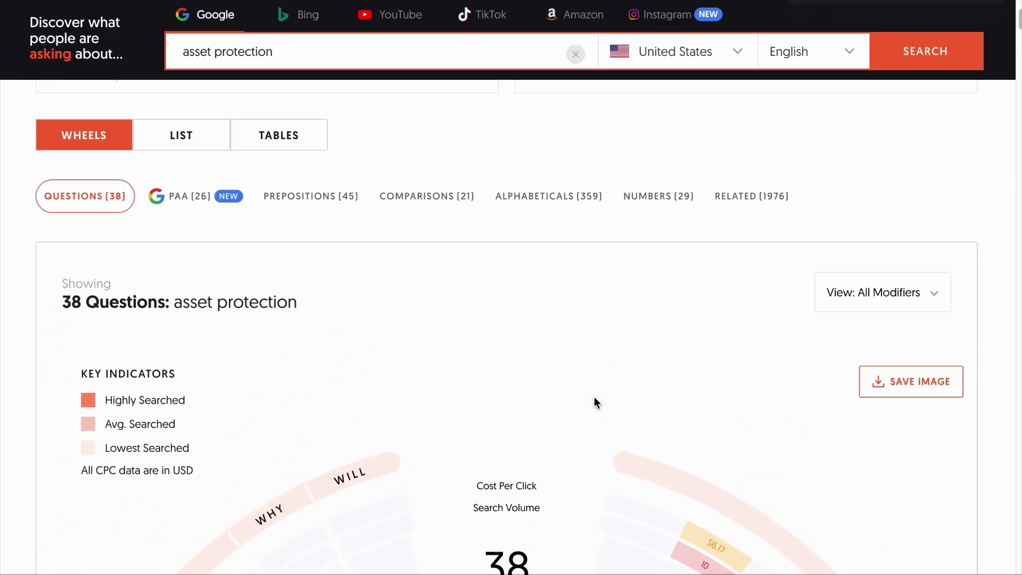
scroll(595, 396, "up", 2)
scroll(318, 416, "down", 5)
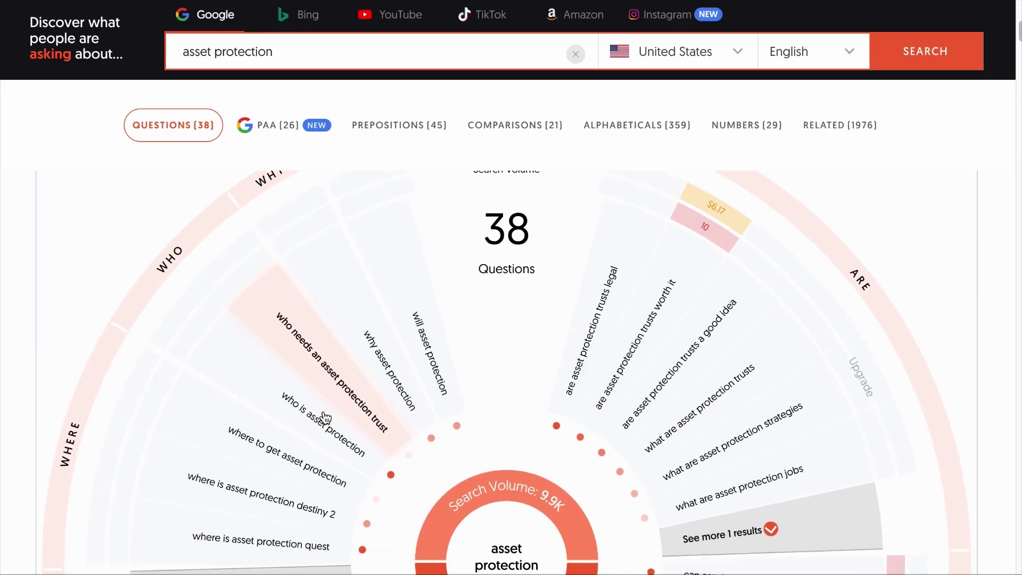
scroll(519, 359, "down", 2)
scroll(742, 317, "up", 5)
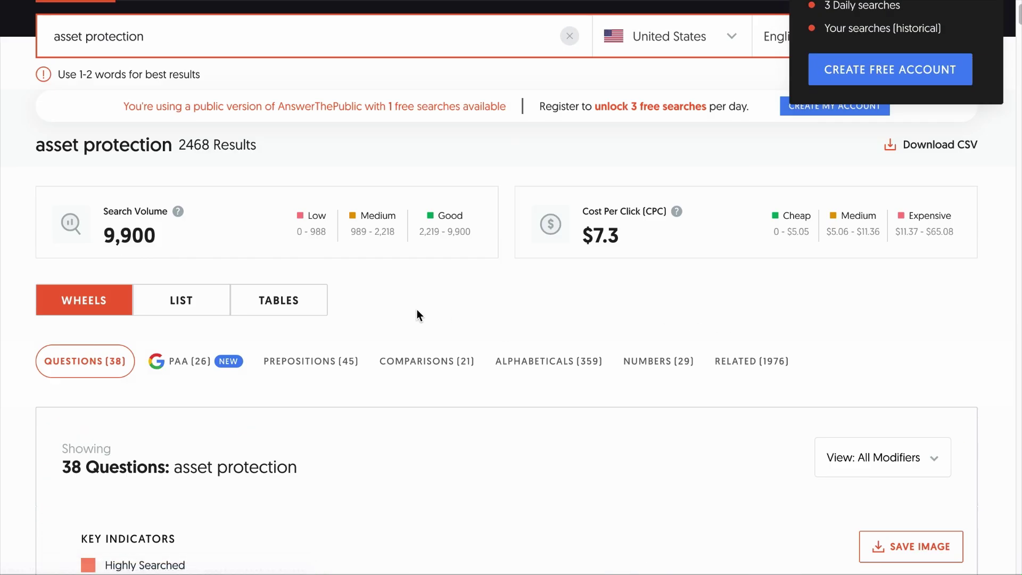
left_click(189, 301)
scroll(335, 405, "down", 3)
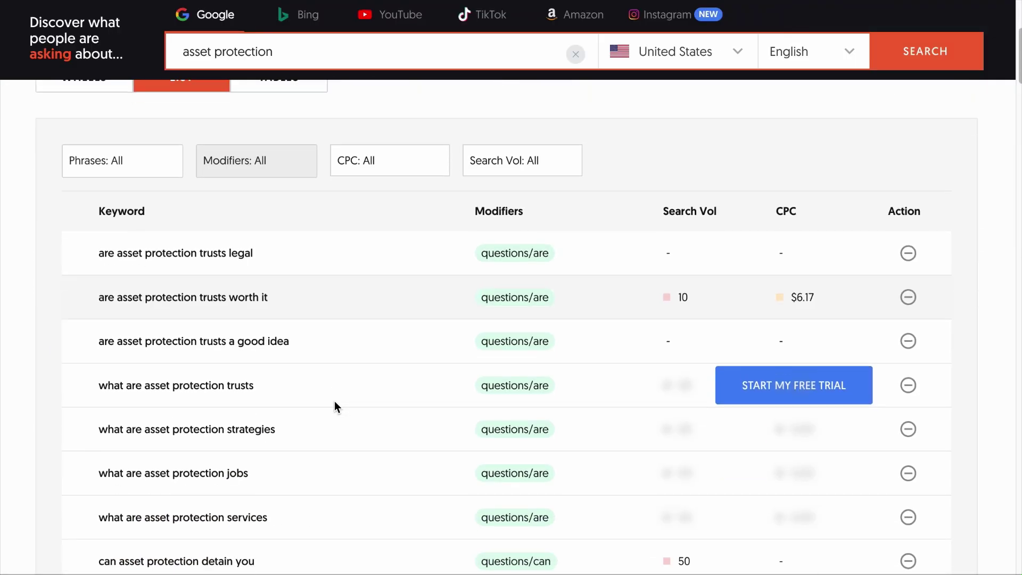
scroll(335, 406, "down", 2)
scroll(335, 407, "down", 1)
scroll(335, 406, "up", 8)
left_click(304, 415)
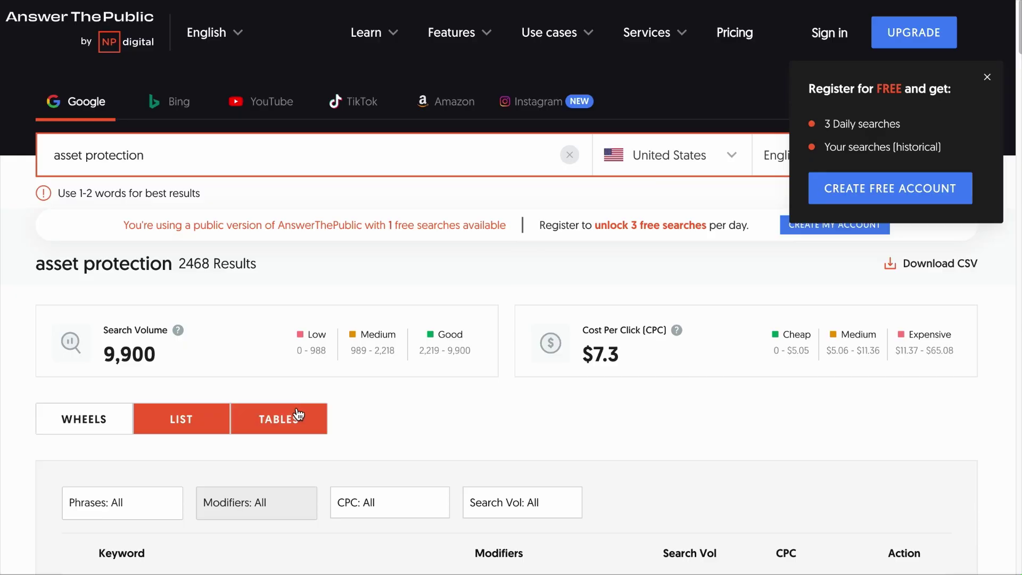
scroll(372, 402, "down", 5)
scroll(372, 402, "down", 4)
scroll(372, 402, "down", 4)
scroll(372, 402, "down", 3)
scroll(372, 402, "down", 3)
scroll(373, 401, "down", 3)
scroll(372, 402, "down", 2)
scroll(372, 401, "down", 4)
scroll(372, 402, "down", 1)
scroll(372, 402, "down", 2)
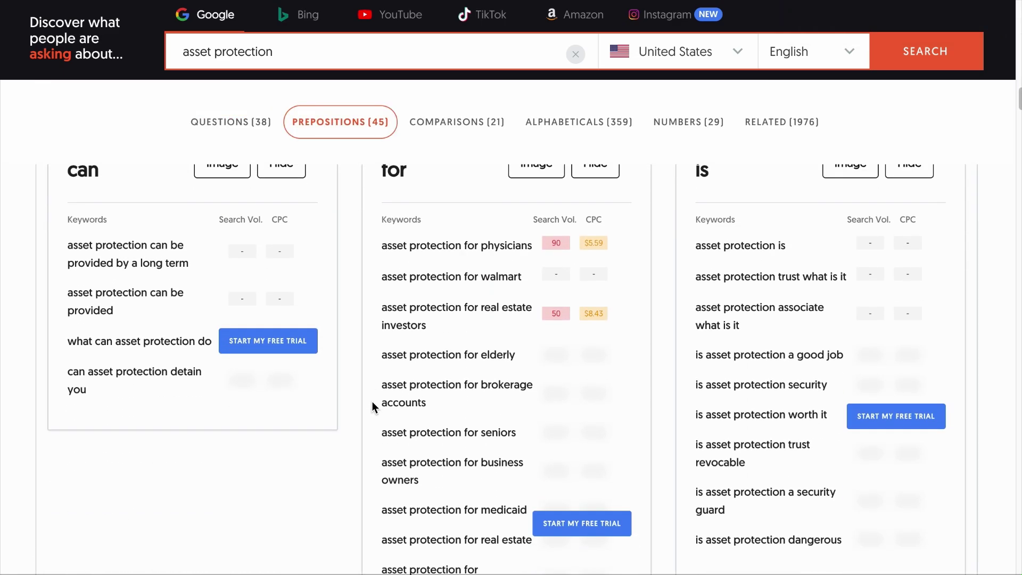
scroll(372, 402, "down", 4)
scroll(372, 402, "down", 3)
scroll(372, 401, "down", 3)
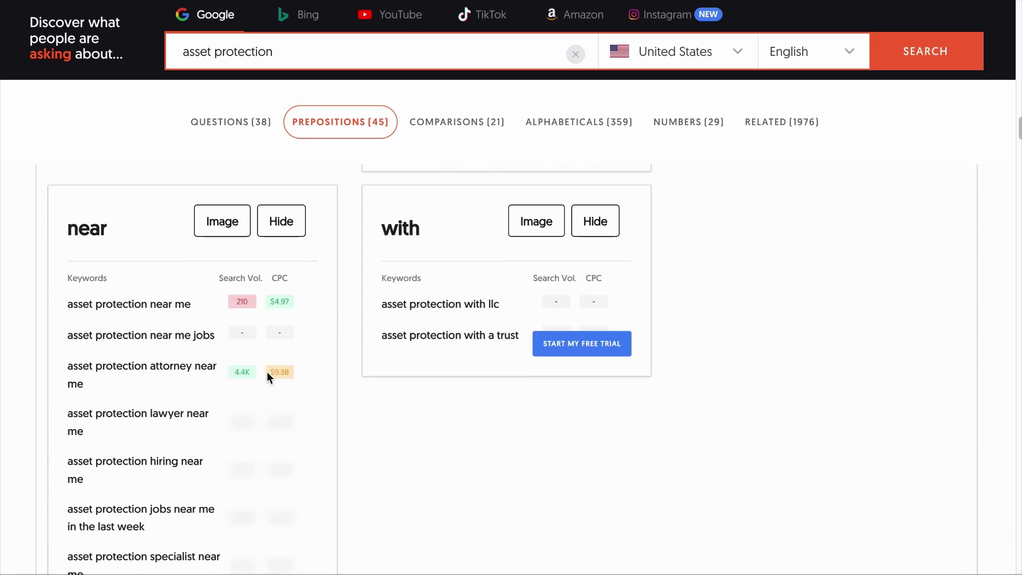
scroll(747, 362, "up", 5)
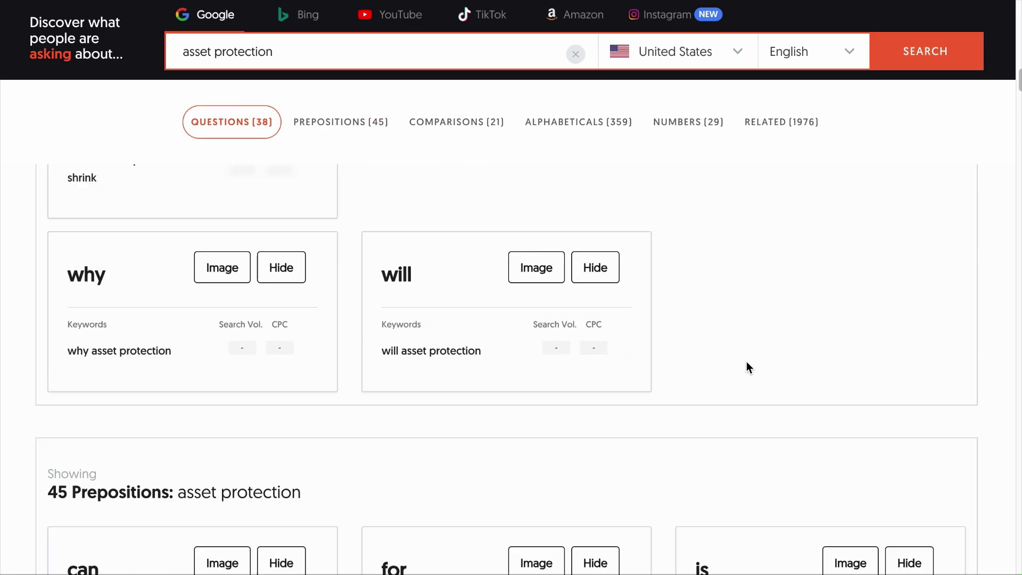
scroll(748, 361, "up", 5)
scroll(748, 361, "up", 4)
left_click(988, 78)
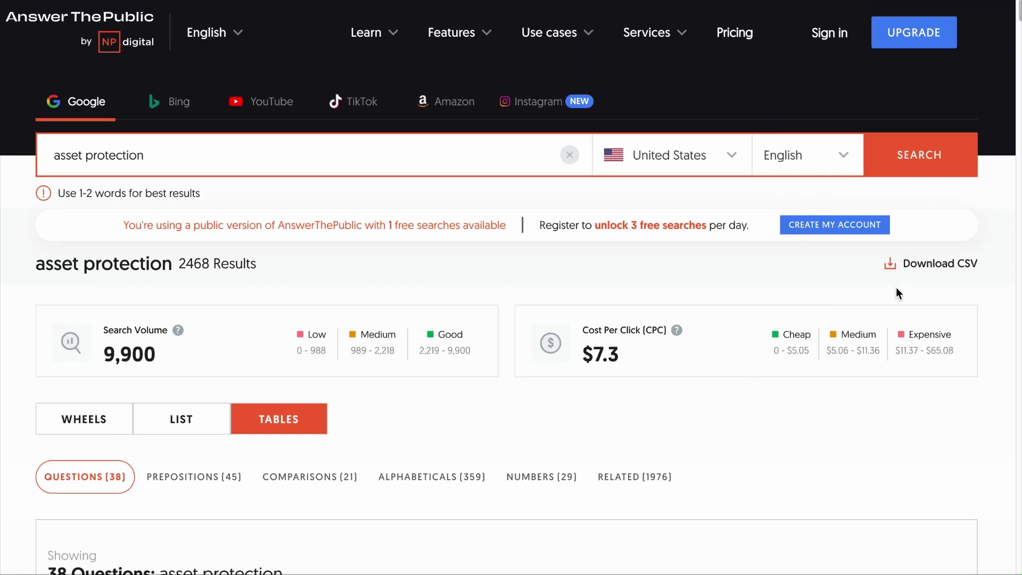
left_click(953, 270)
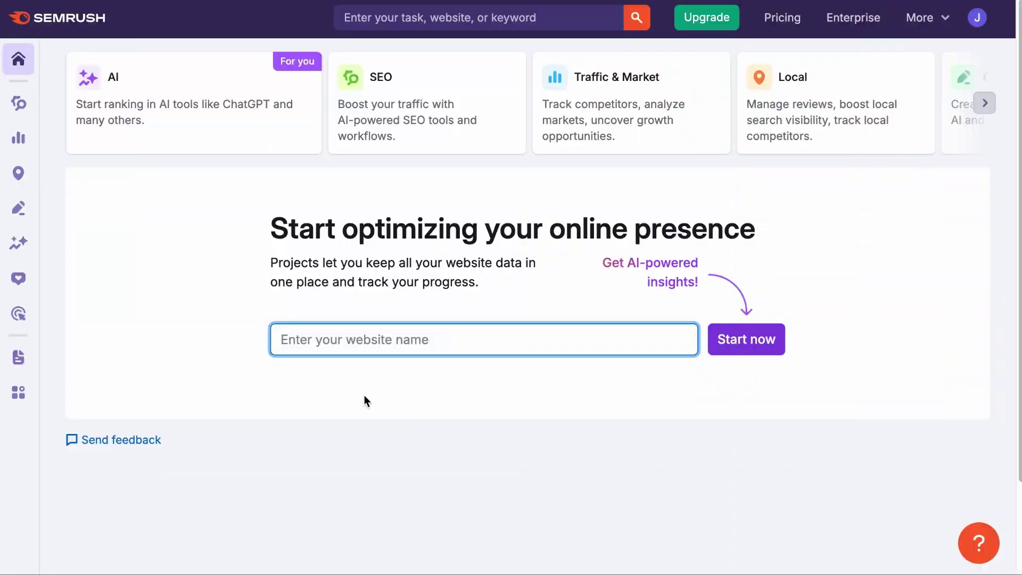
mouse_move(18, 102)
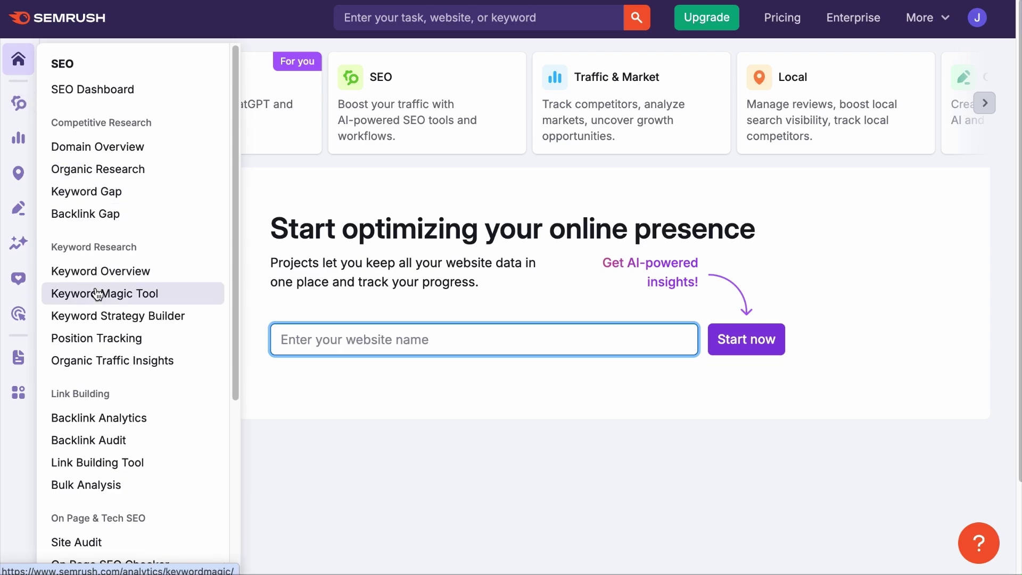
- Open Semrush's Keyword Magic Tool from the SEO sidebar
left_click(96, 294)
type("asset protection")
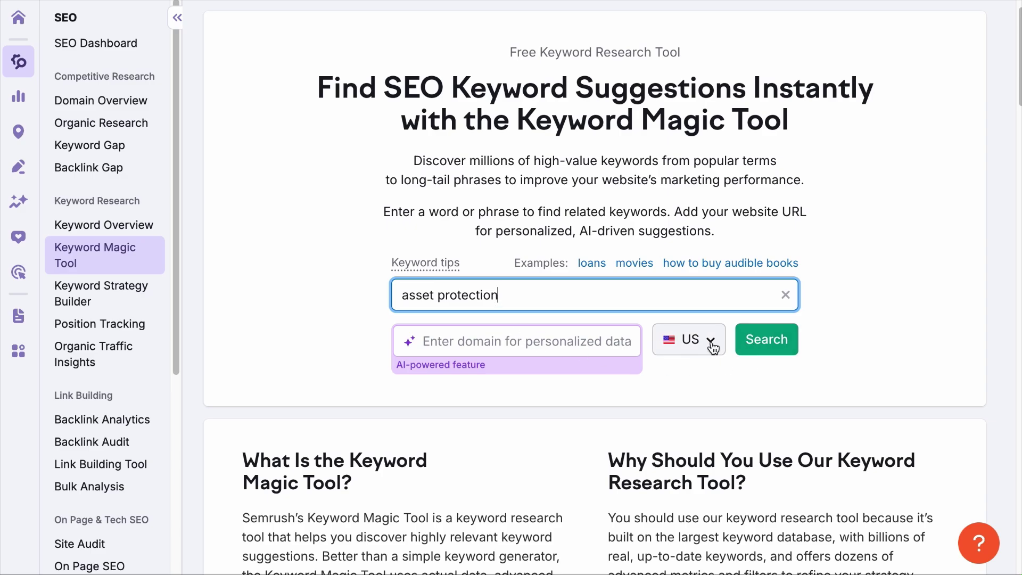
- Search 'asset protection', then step through the attorney, management and salary keyword groups
left_click(756, 345)
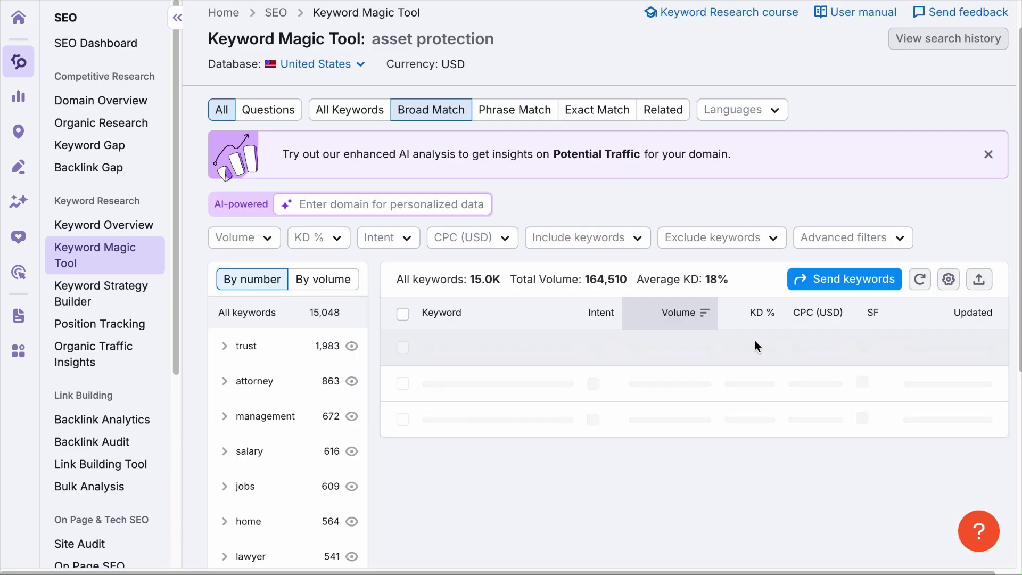
scroll(740, 426, "down", 5)
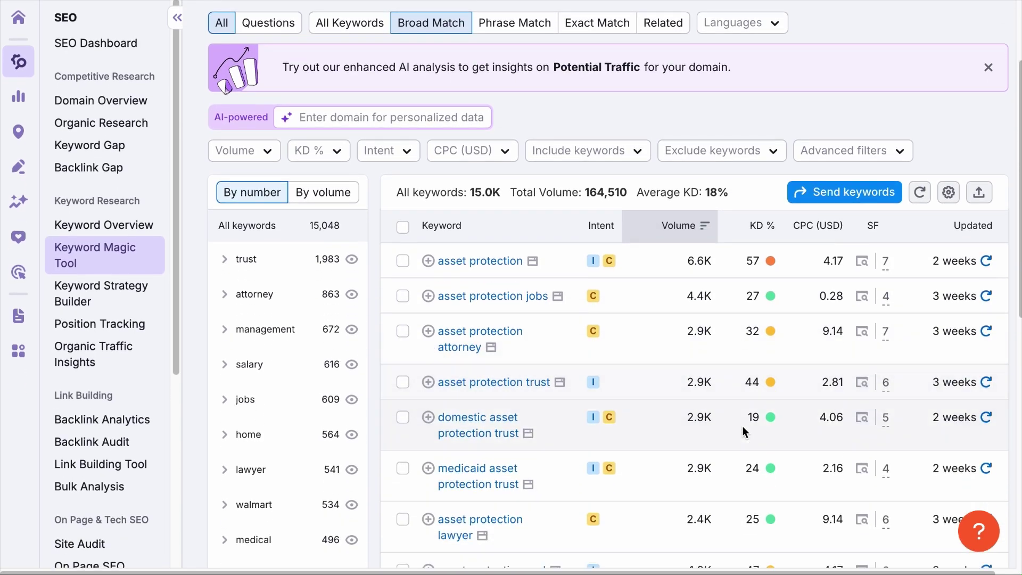
scroll(740, 426, "down", 5)
scroll(743, 426, "down", 3)
scroll(743, 425, "down", 2)
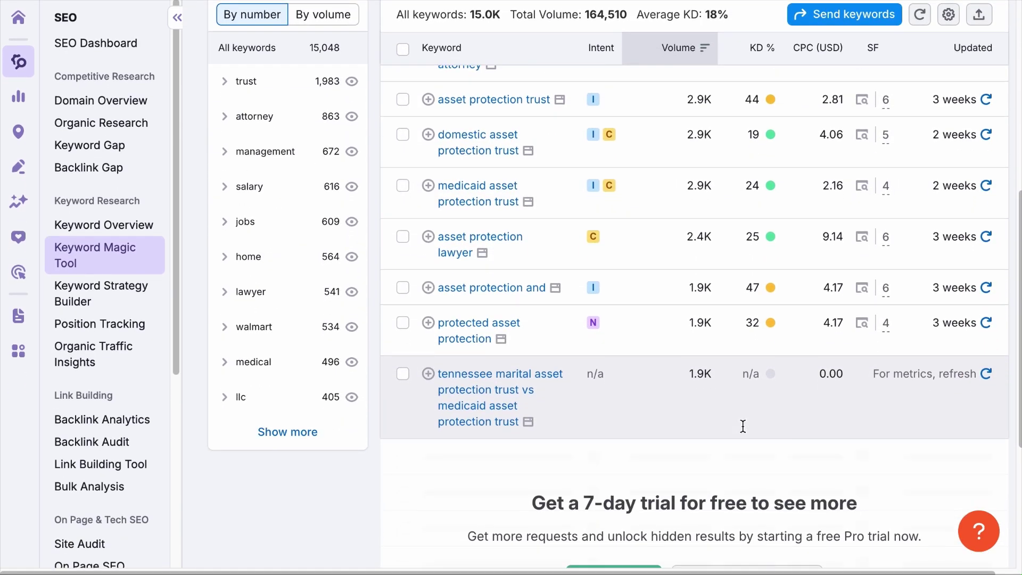
scroll(742, 426, "down", 3)
scroll(743, 431, "down", 1)
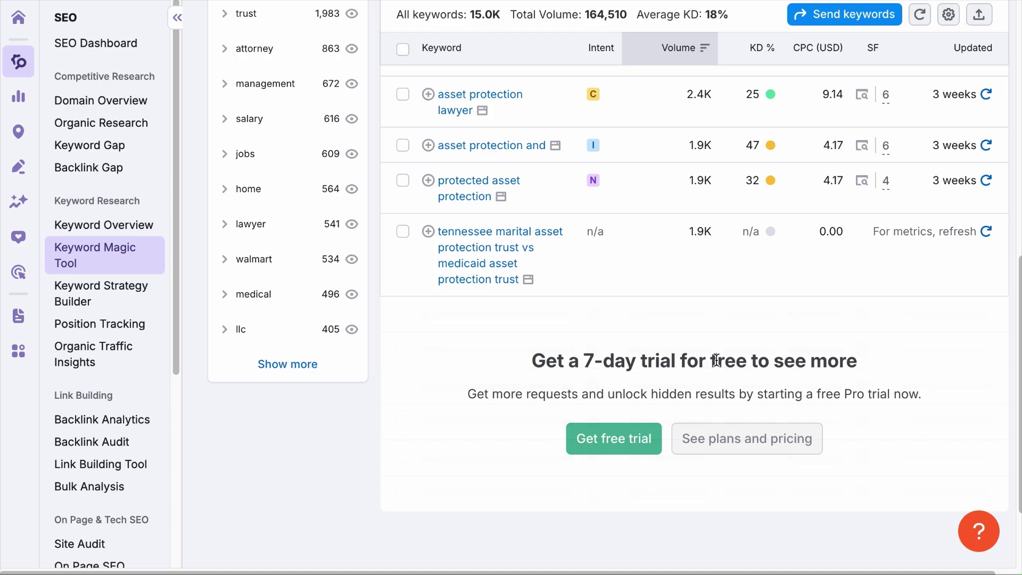
scroll(716, 361, "up", 5)
scroll(716, 361, "up", 5)
left_click(254, 214)
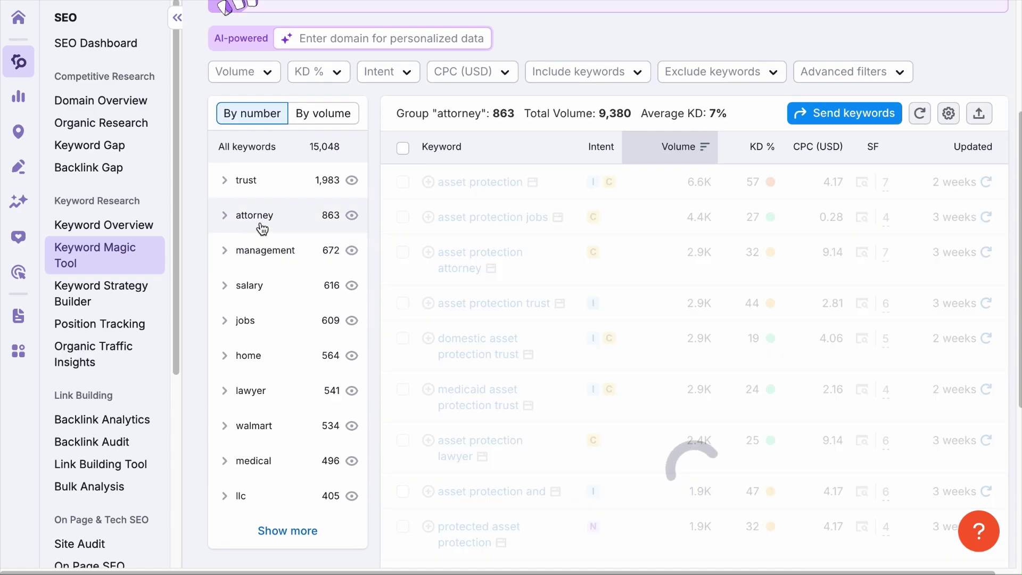
scroll(261, 229, "up", 5)
left_click(282, 463)
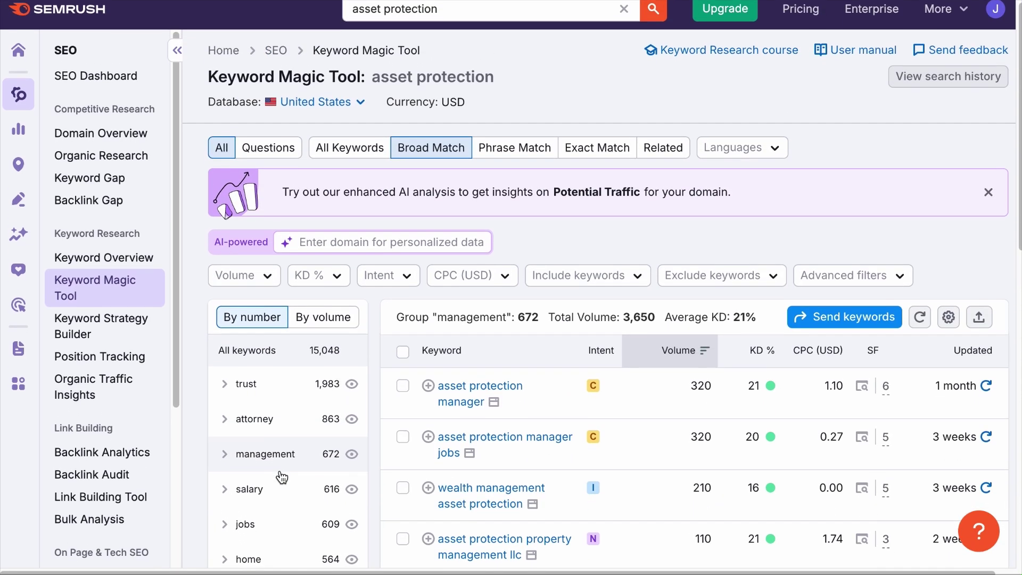
scroll(282, 463, "down", 2)
left_click(281, 418)
scroll(280, 418, "up", 1)
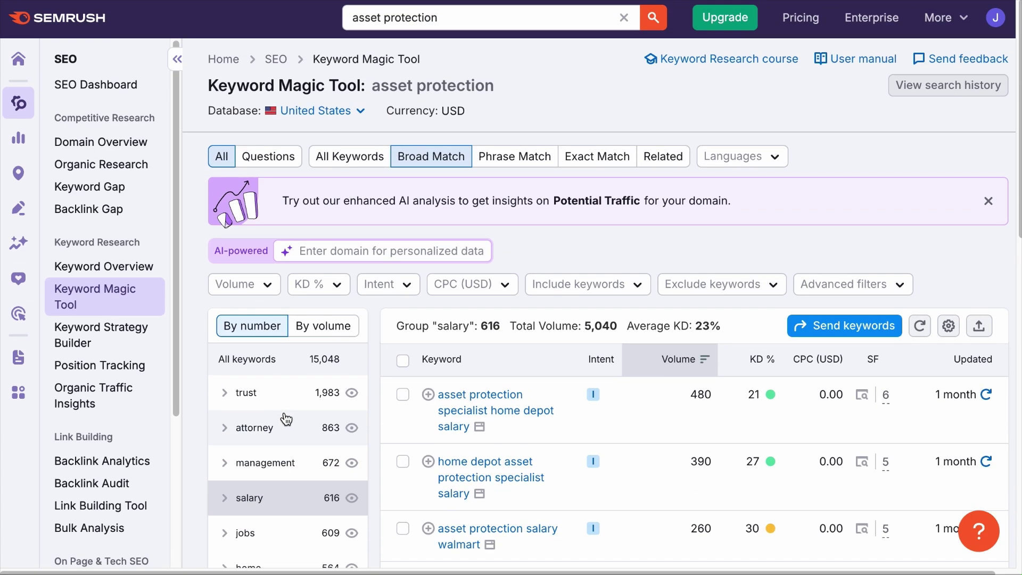
scroll(548, 445, "down", 2)
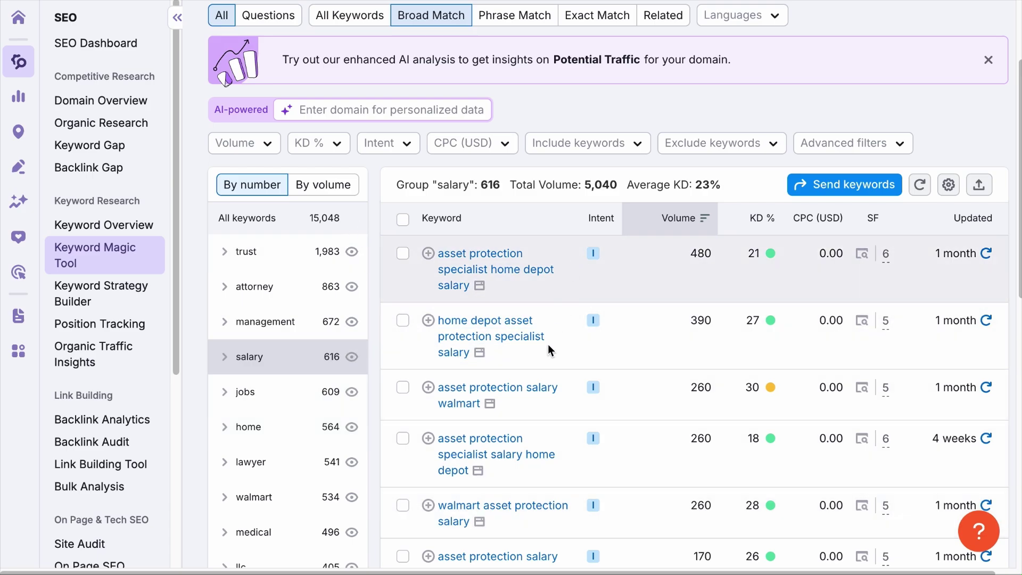
scroll(543, 344, "down", 2)
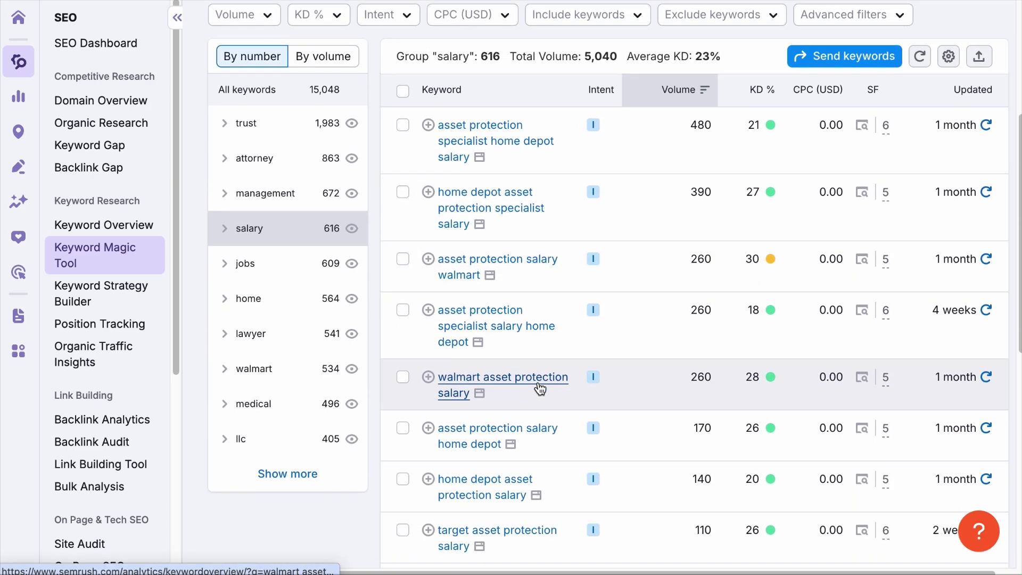
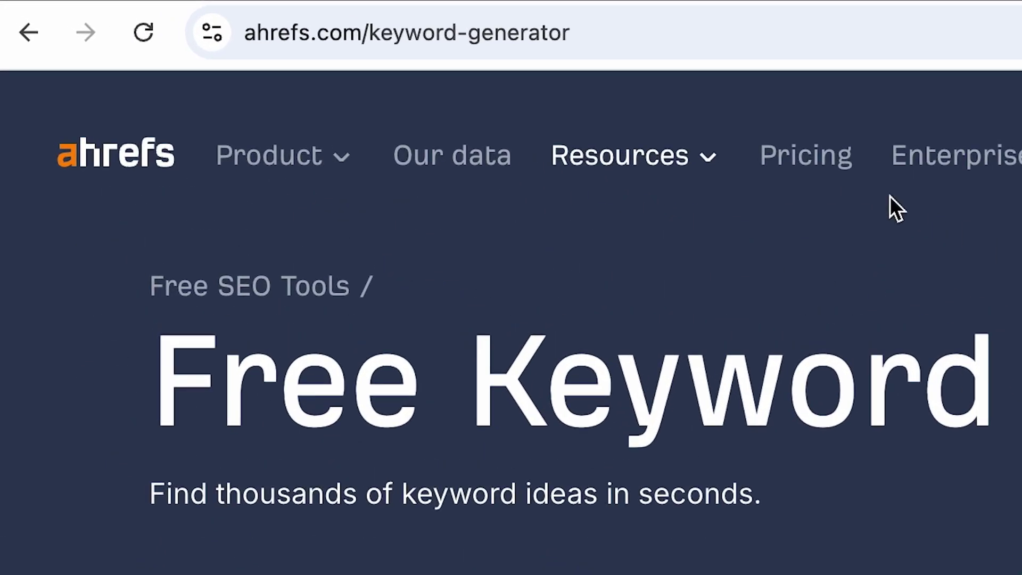
- Search Ahrefs for 'asset protection', review its 258 question ideas, then close the results
left_click(353, 17)
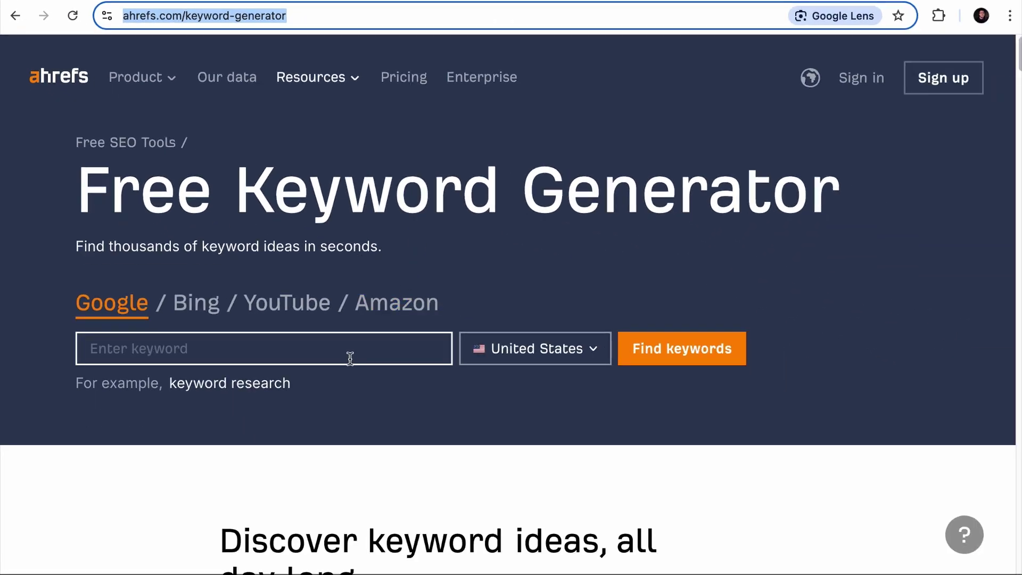
left_click(348, 348)
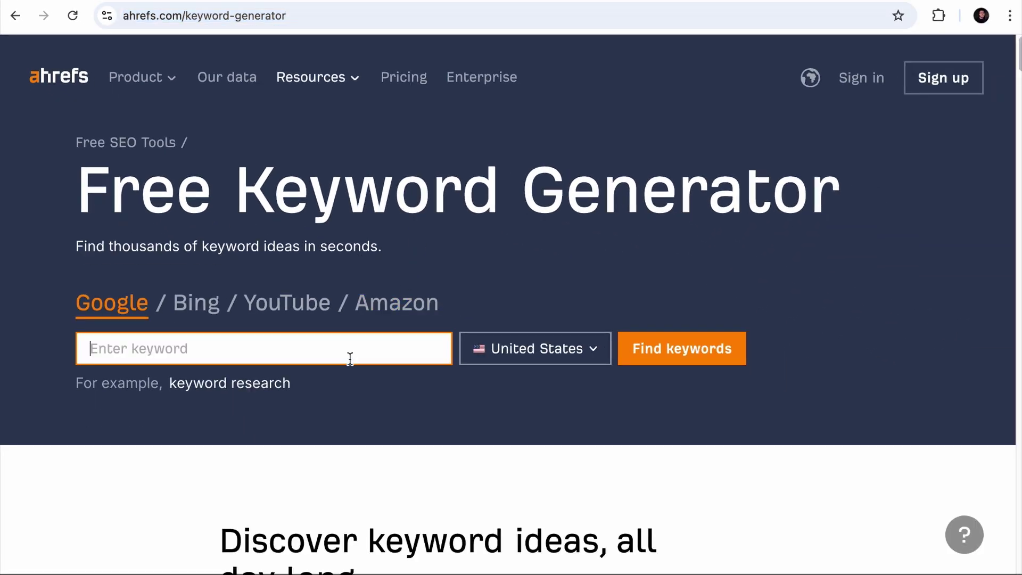
type("asset protection")
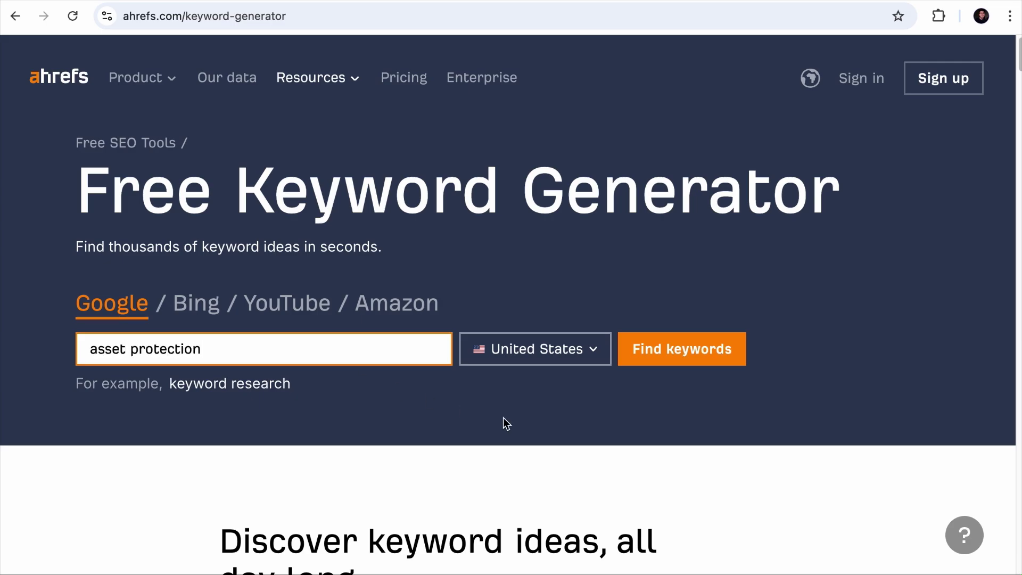
left_click(688, 351)
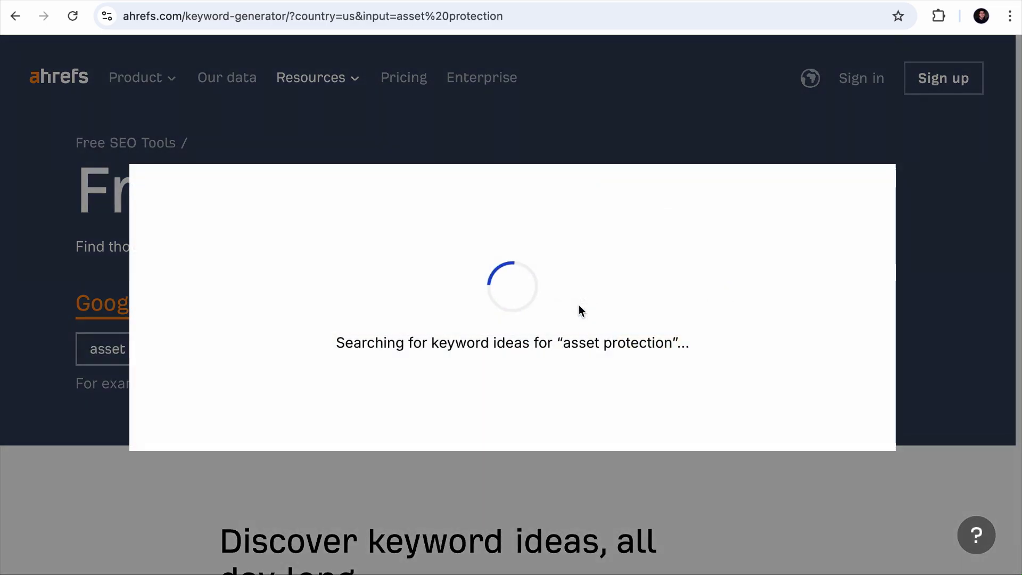
scroll(593, 328, "down", 2)
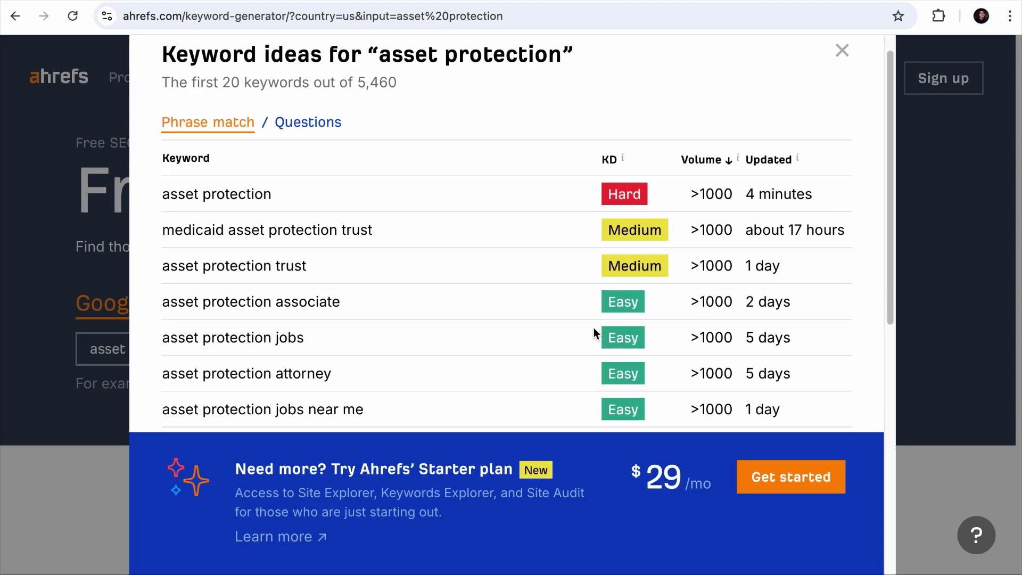
scroll(594, 327, "down", 3)
scroll(593, 328, "down", 1)
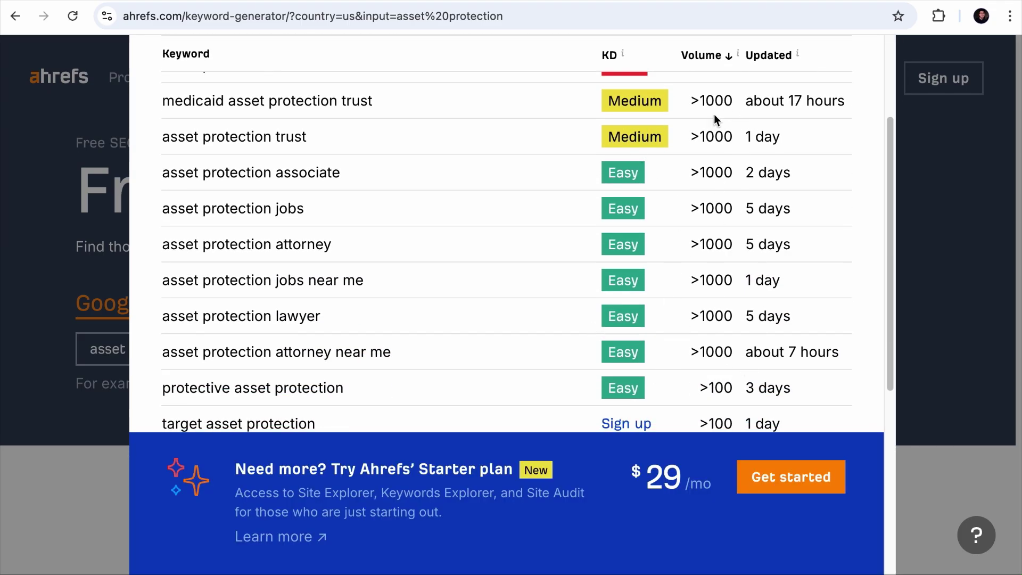
scroll(715, 119, "up", 5)
left_click(288, 152)
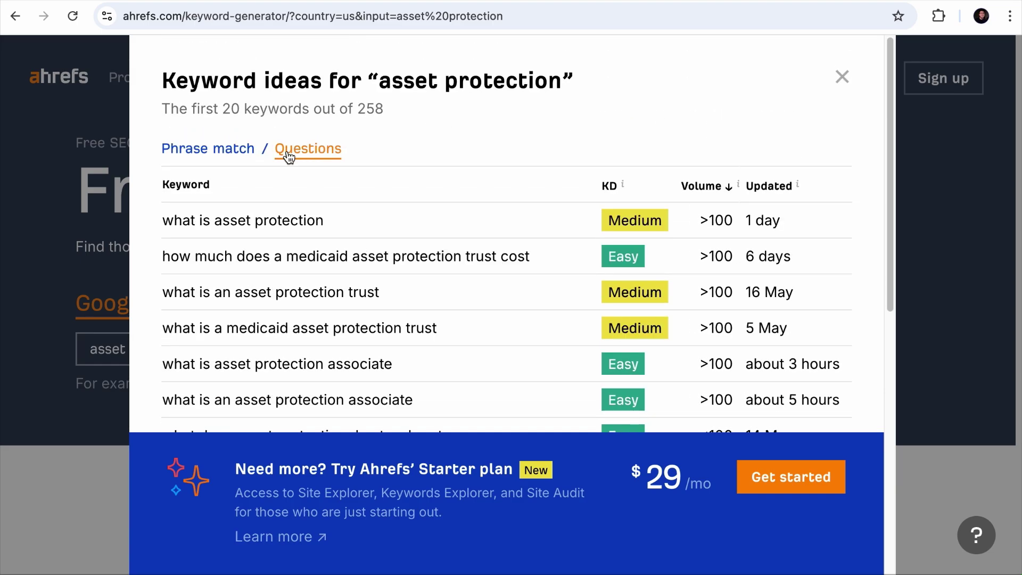
scroll(447, 237, "down", 4)
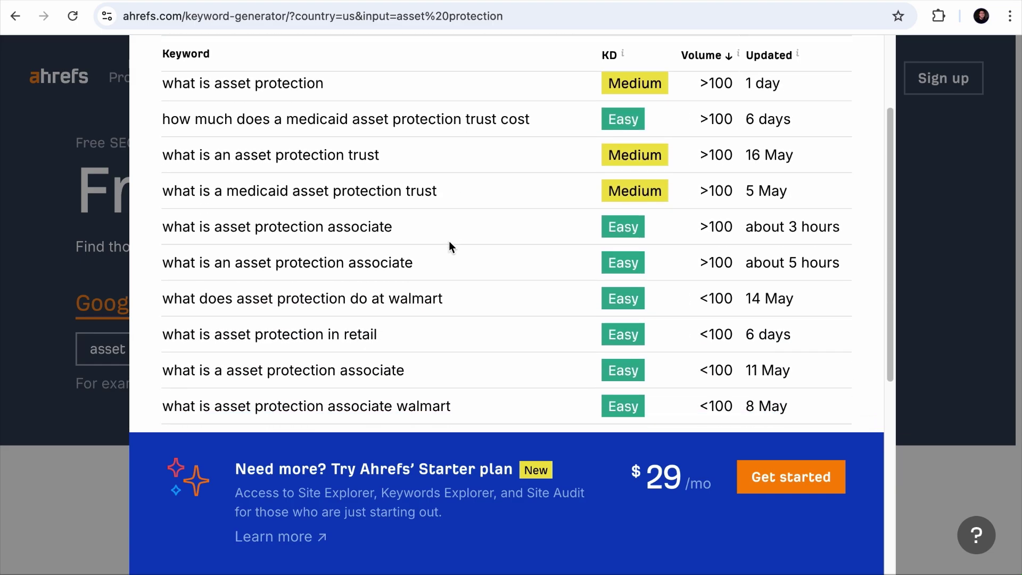
scroll(405, 143, "up", 4)
left_click(835, 82)
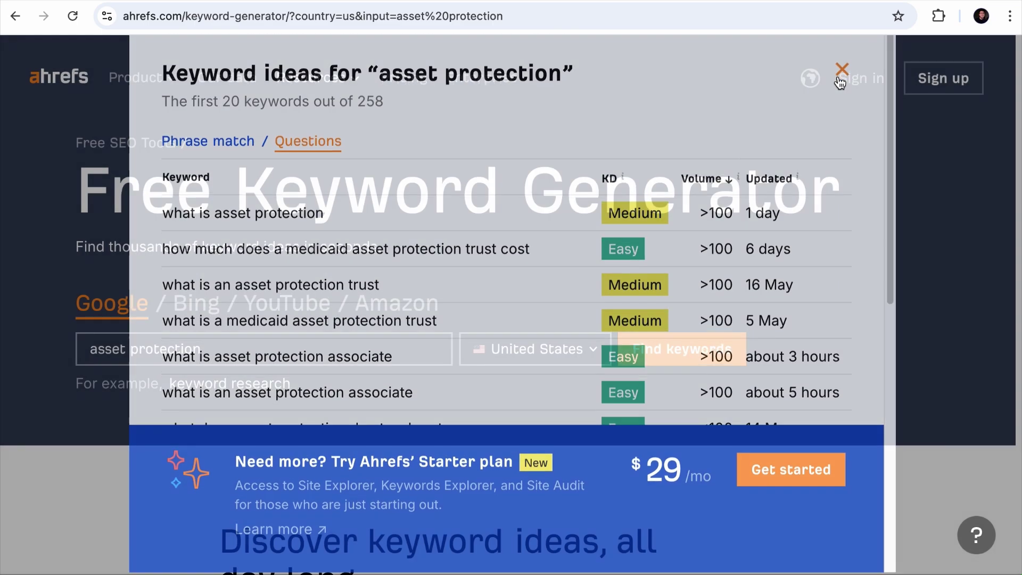
- Enter 'trust funds' in Ahrefs and run Find keywords
left_click(103, 344)
type("trust funds")
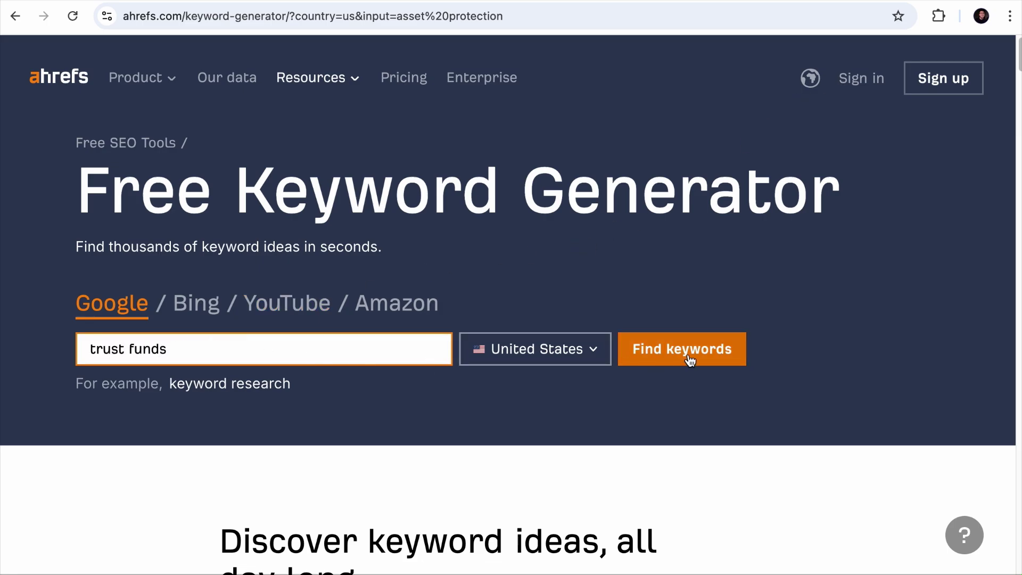
left_click(691, 359)
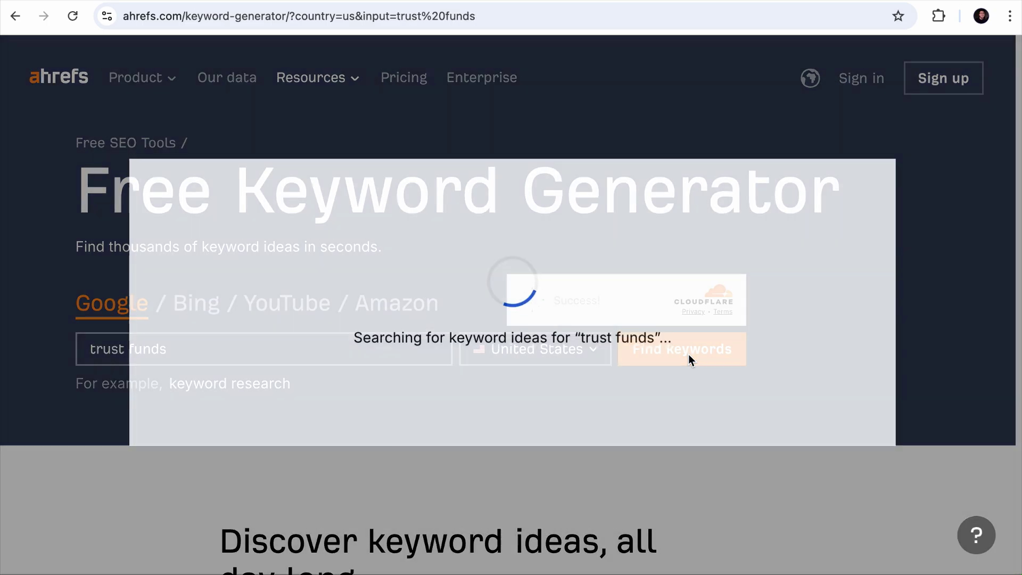
scroll(692, 361, "down", 2)
scroll(692, 362, "down", 2)
scroll(692, 362, "down", 2)
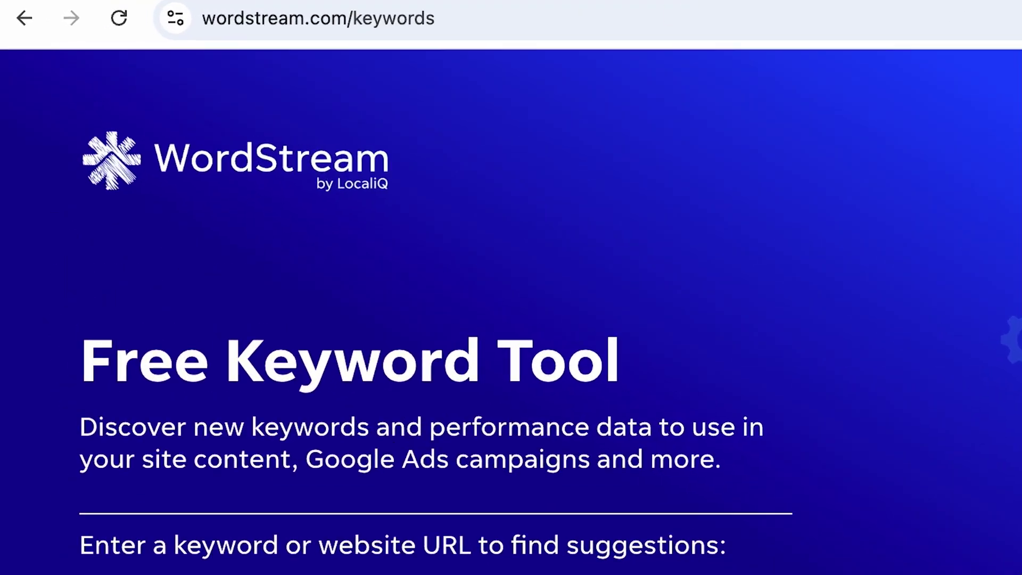
- Submit 'asset protection' in WordStream, keeping All Industries as the industry
left_click(511, 17)
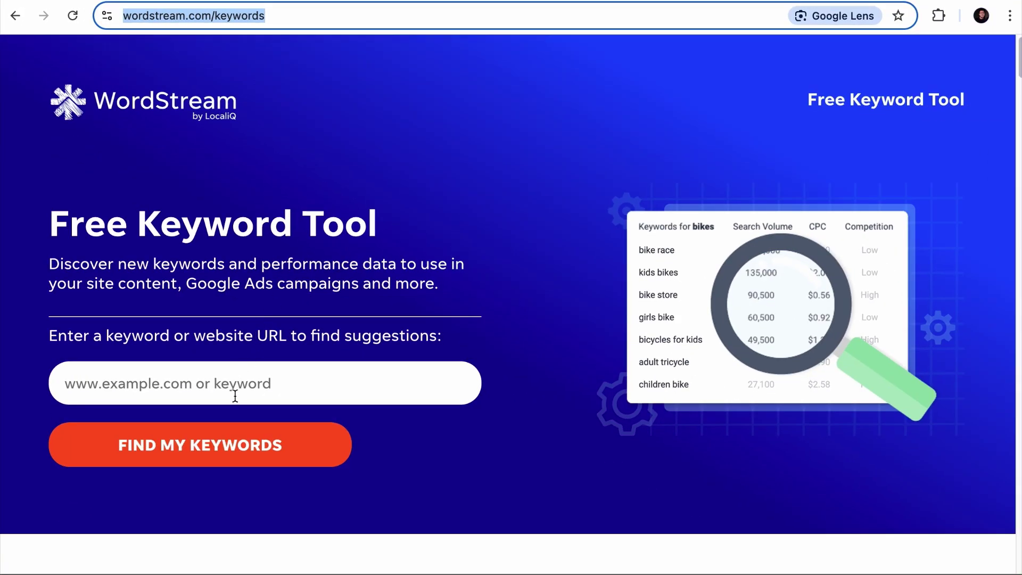
left_click(235, 384)
type("asset protection")
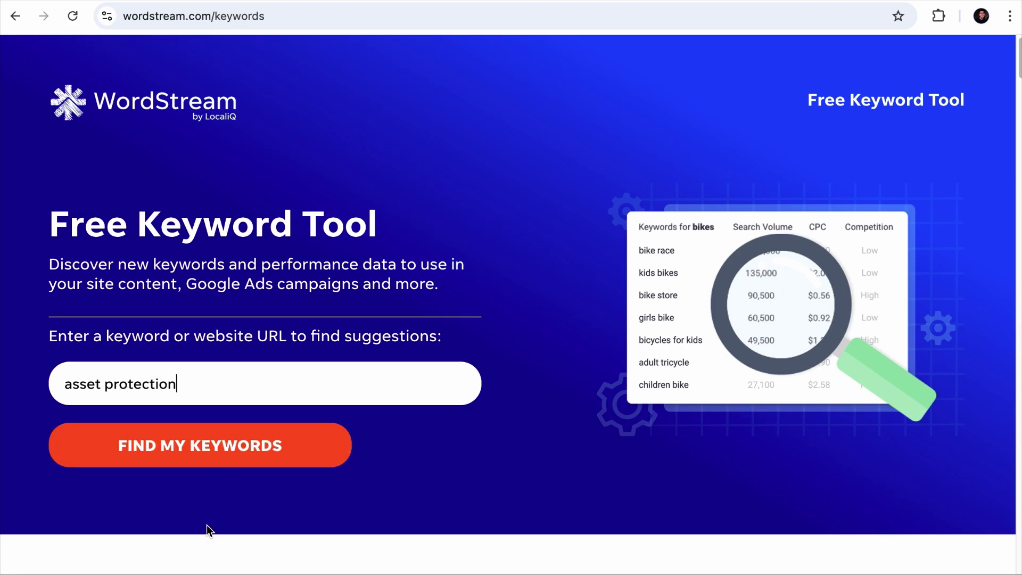
left_click(210, 453)
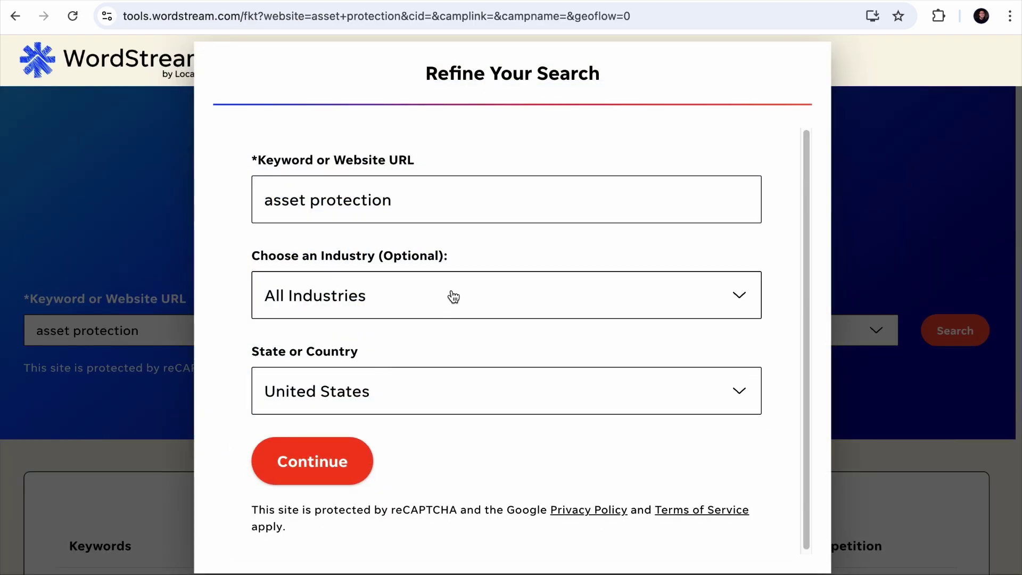
left_click(454, 294)
scroll(440, 448, "down", 2)
scroll(439, 477, "down", 5)
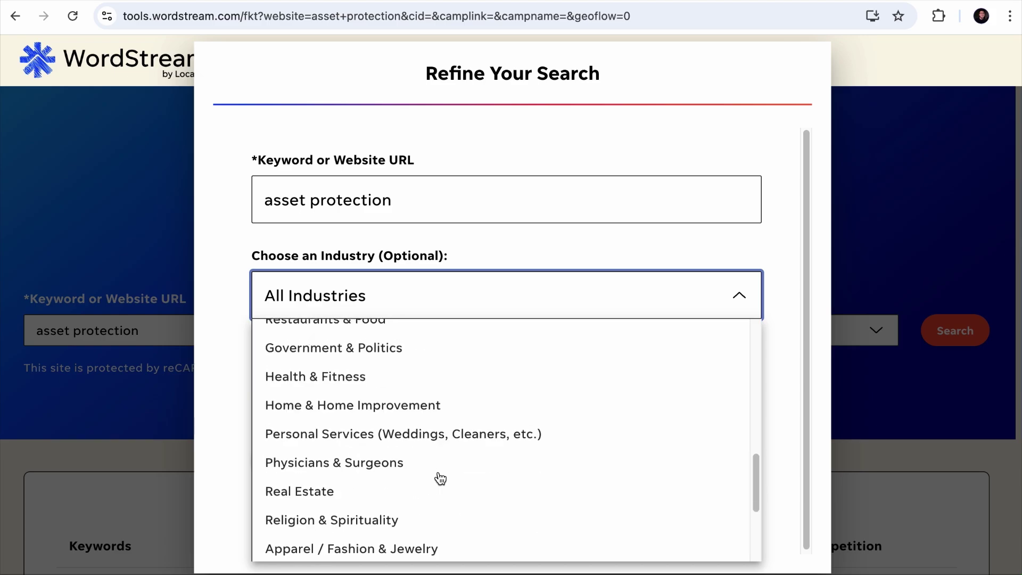
left_click(515, 251)
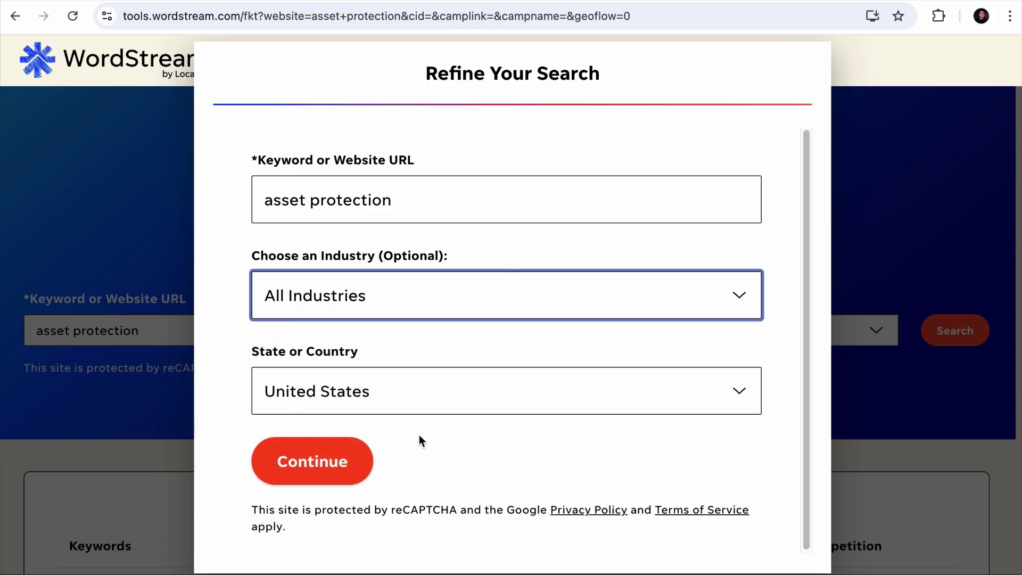
- Confirm United States and All Industries to load the 500 'asset protection' keyword results
left_click(334, 455)
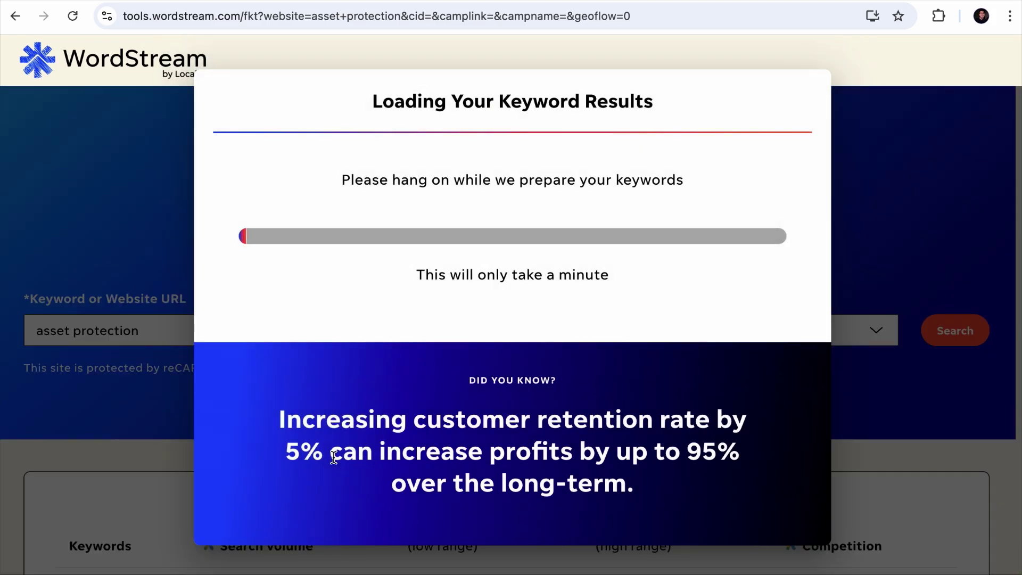
scroll(334, 458, "down", 1)
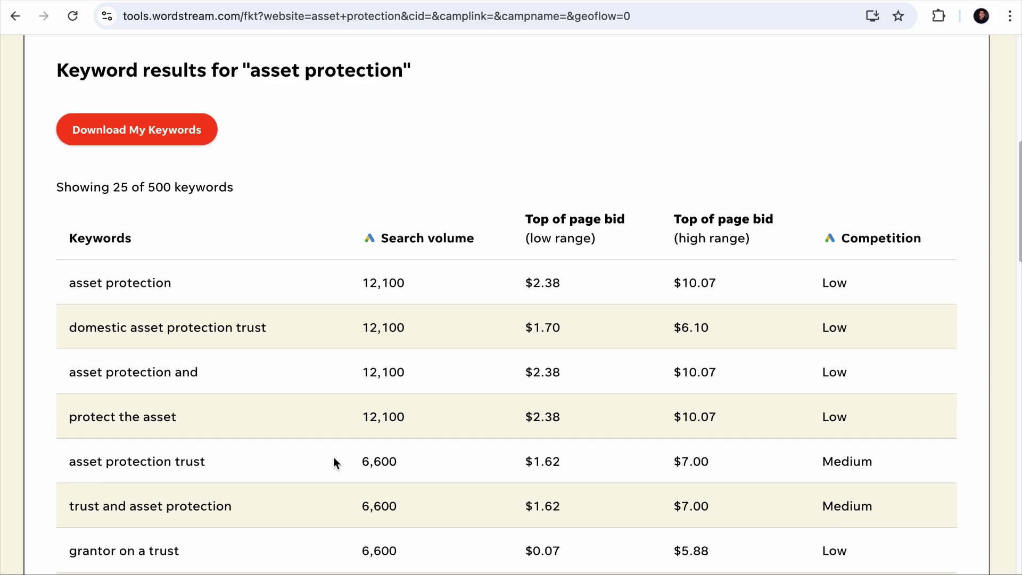
scroll(335, 462, "down", 3)
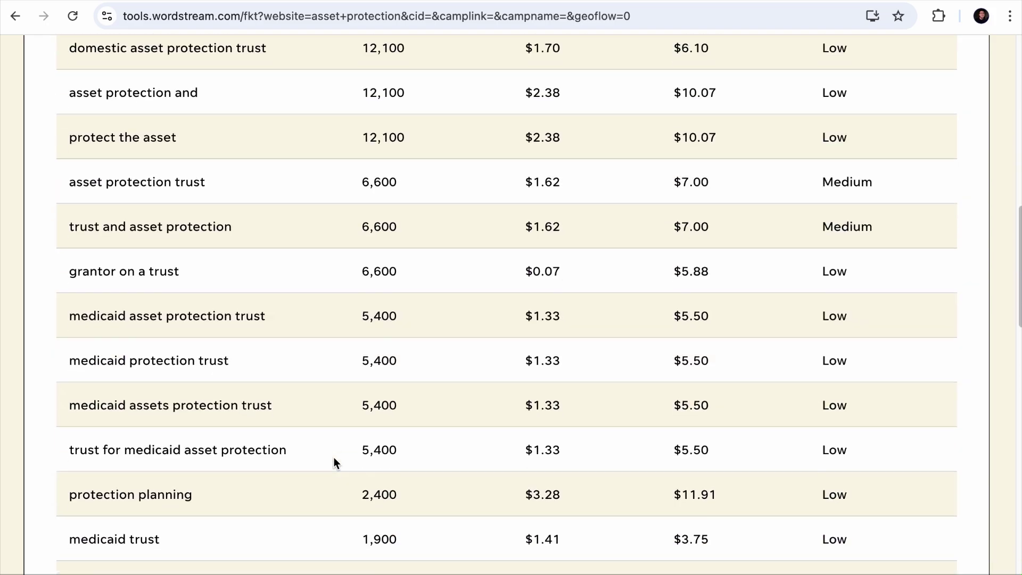
scroll(334, 462, "down", 2)
scroll(334, 462, "down", 5)
scroll(334, 463, "down", 2)
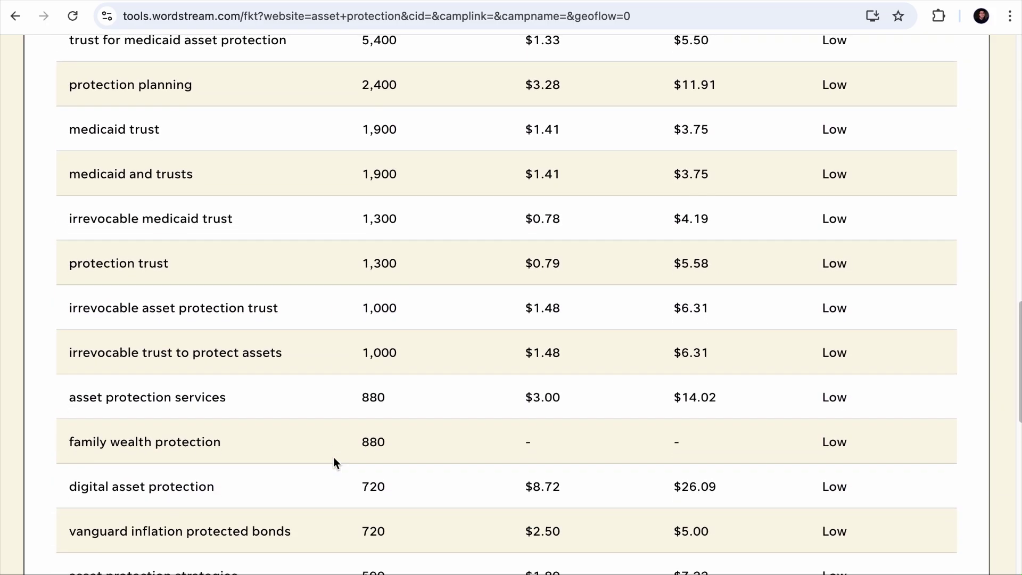
scroll(334, 458, "up", 5)
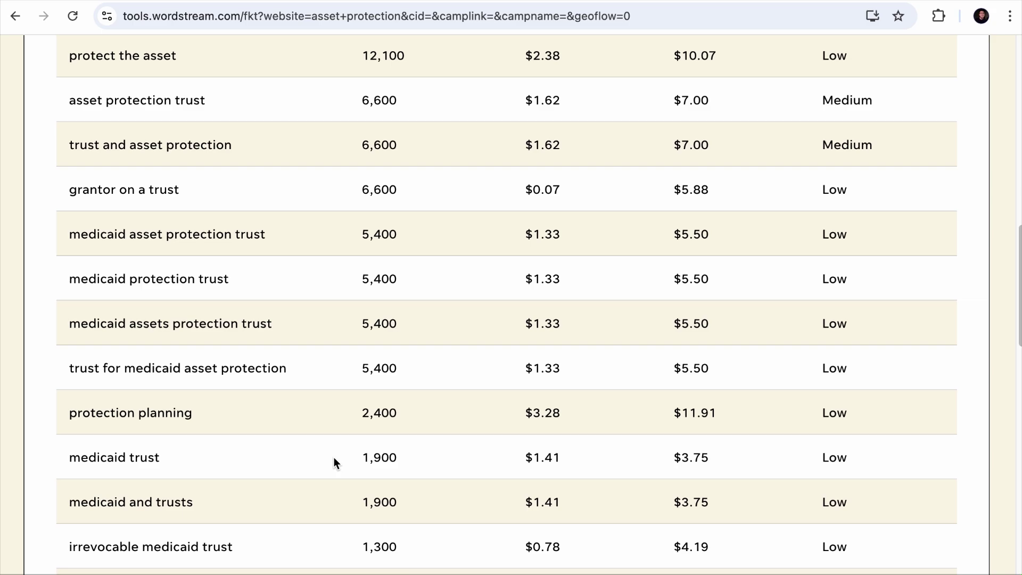
scroll(414, 326, "up", 4)
scroll(414, 326, "up", 2)
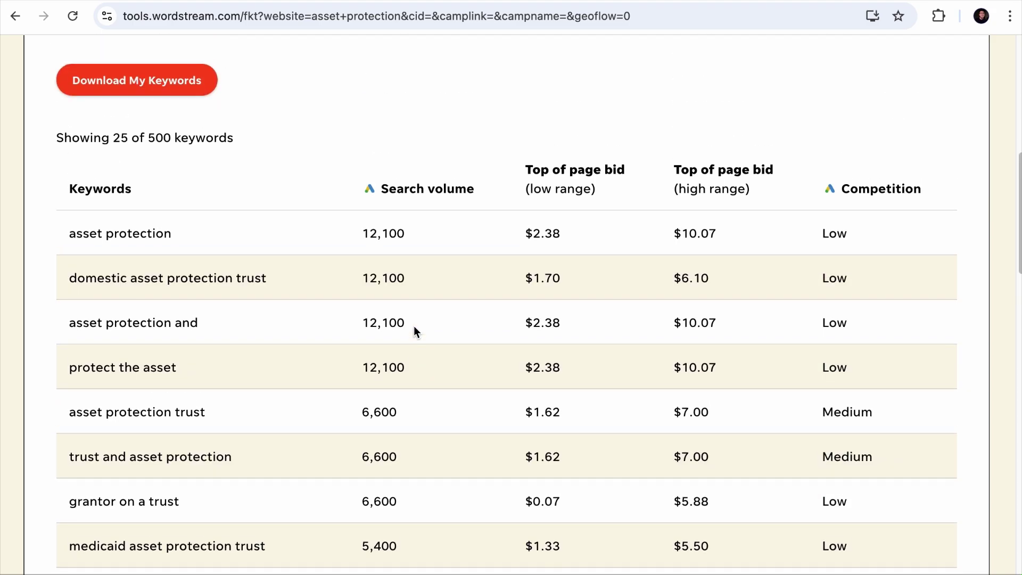
- Glance at Ahrefs' trust funds ideas, then return to WordStream to start entering 'trust fund'
key("ctrl+Tab")
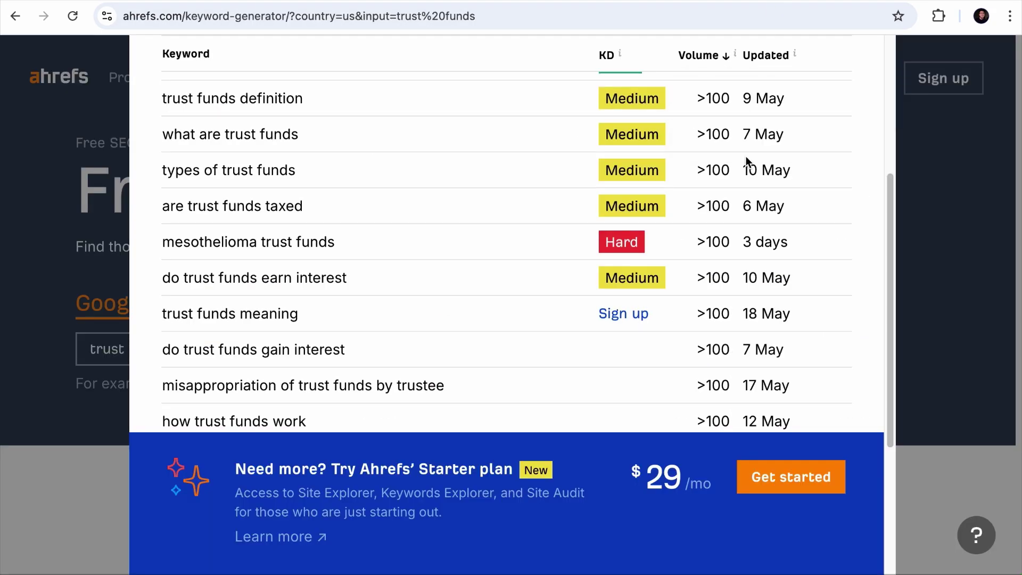
scroll(747, 176, "up", 4)
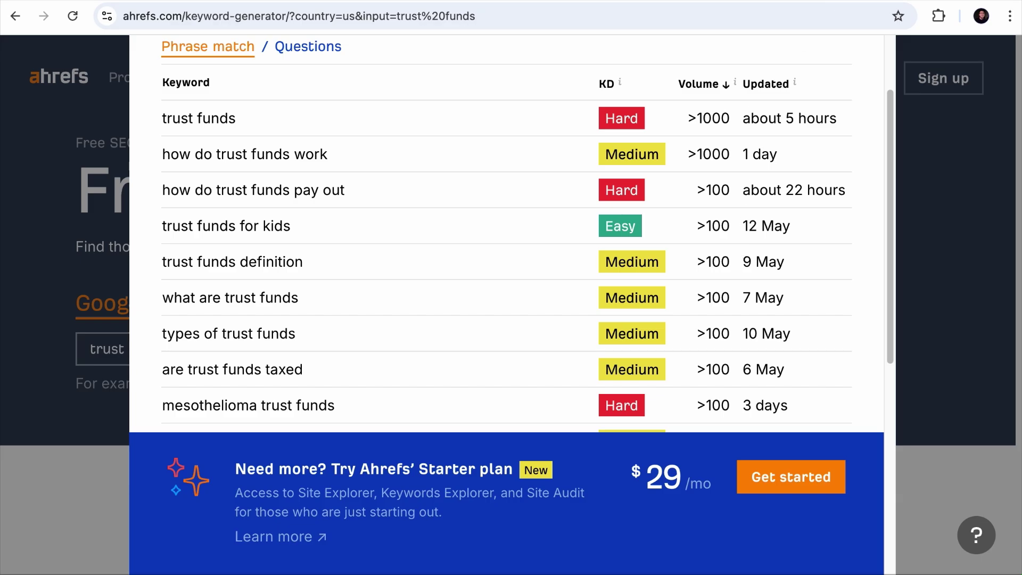
key("ctrl+Tab")
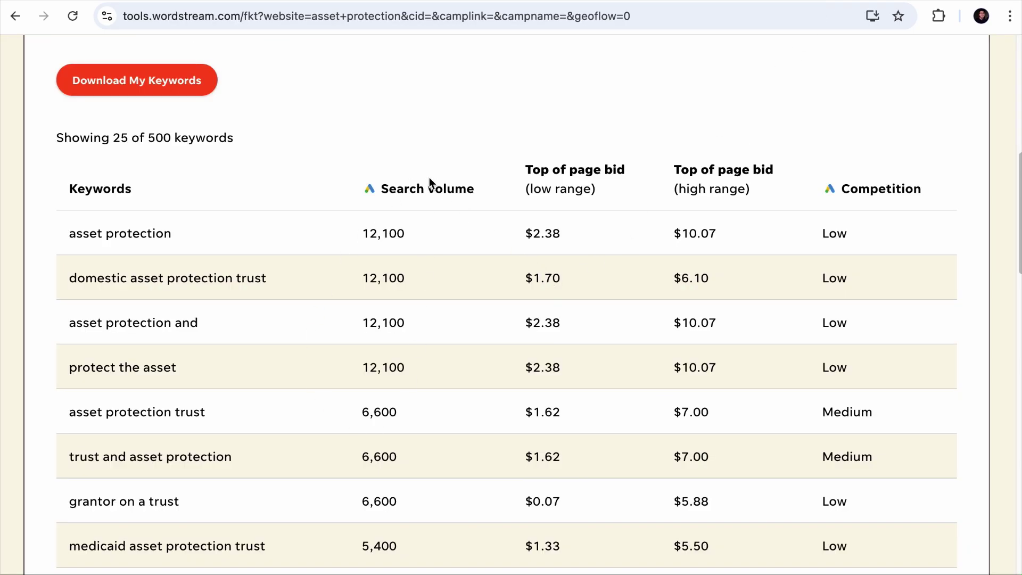
scroll(429, 185, "up", 3)
scroll(430, 186, "up", 6)
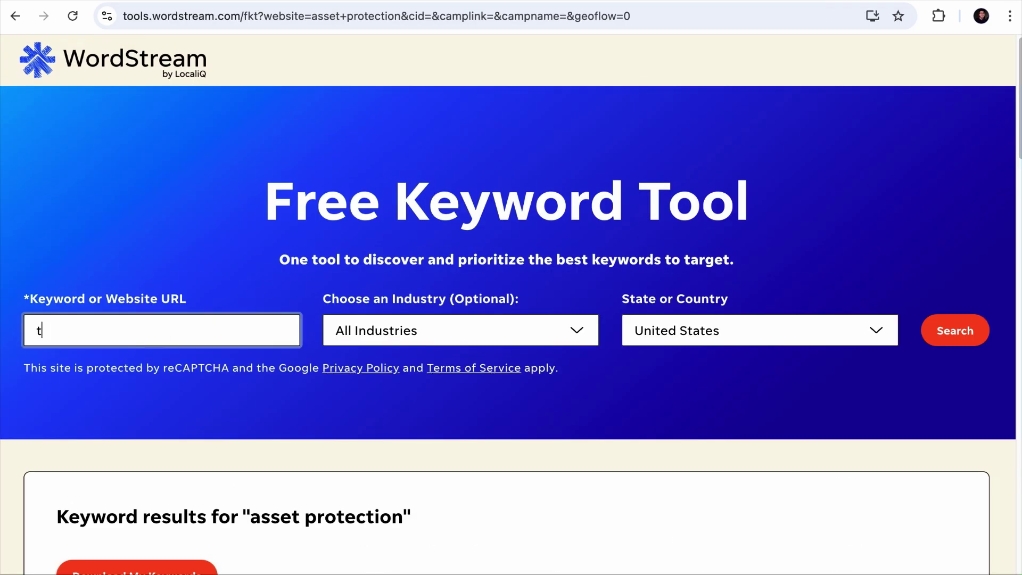